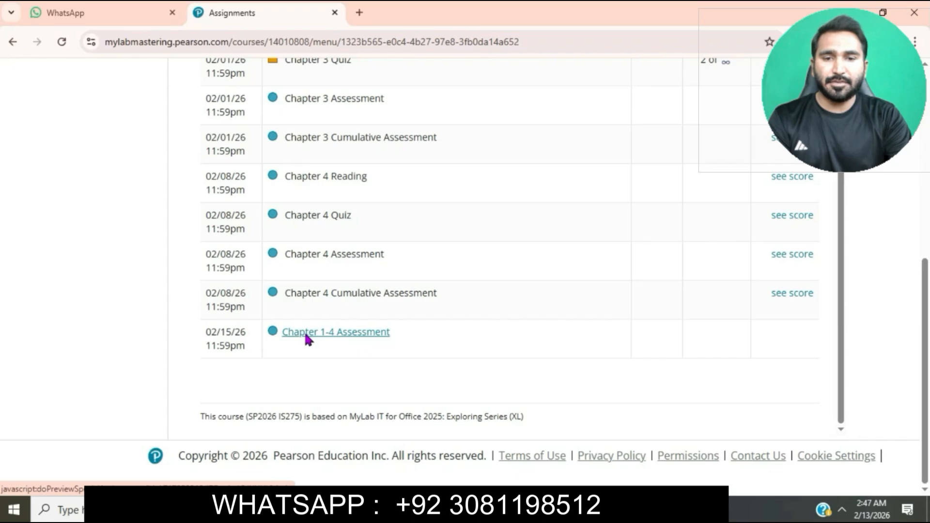
Step: Open the Chapter 1-4 Assessment in a maximized window and download all of its starting files
left_click(306, 337)
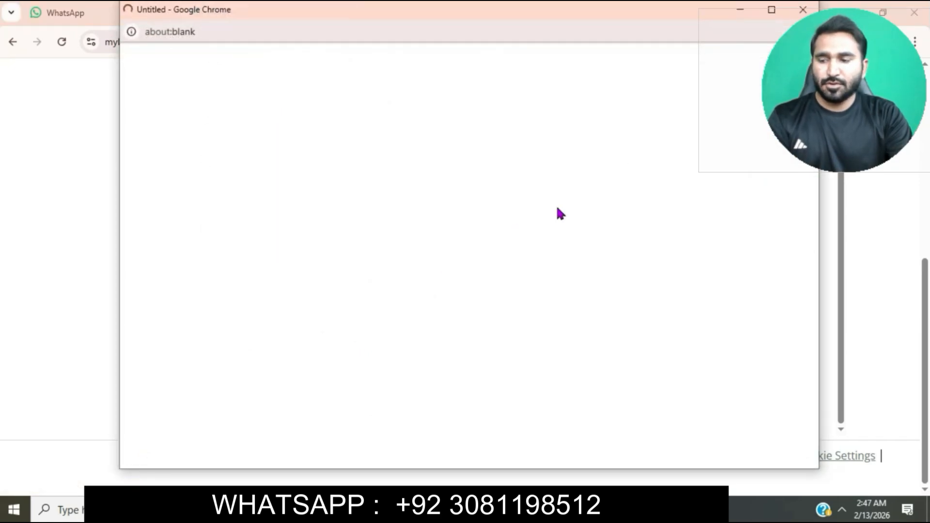
left_click(771, 10)
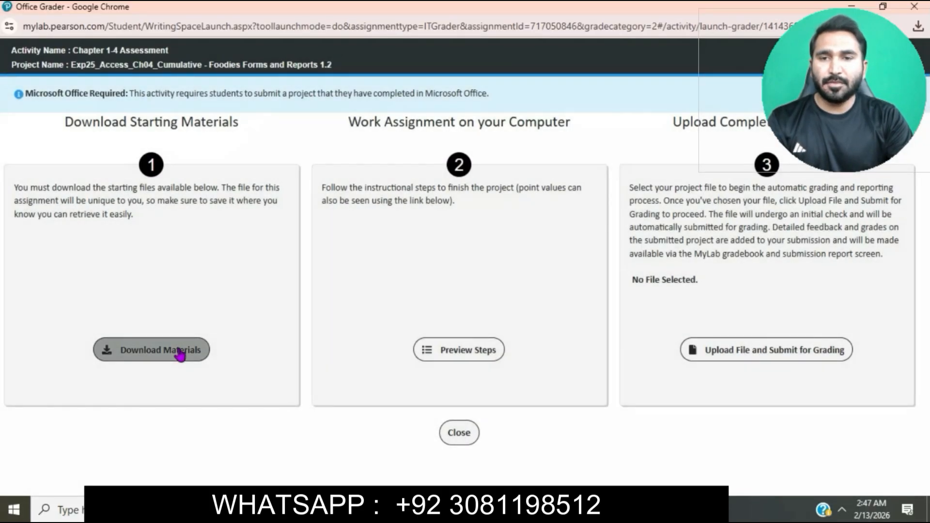
left_click(181, 355)
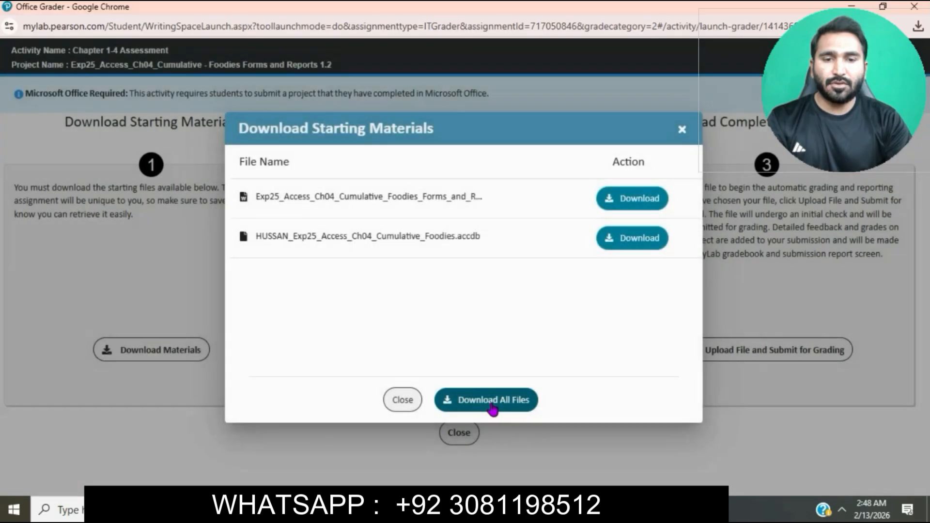
left_click(492, 406)
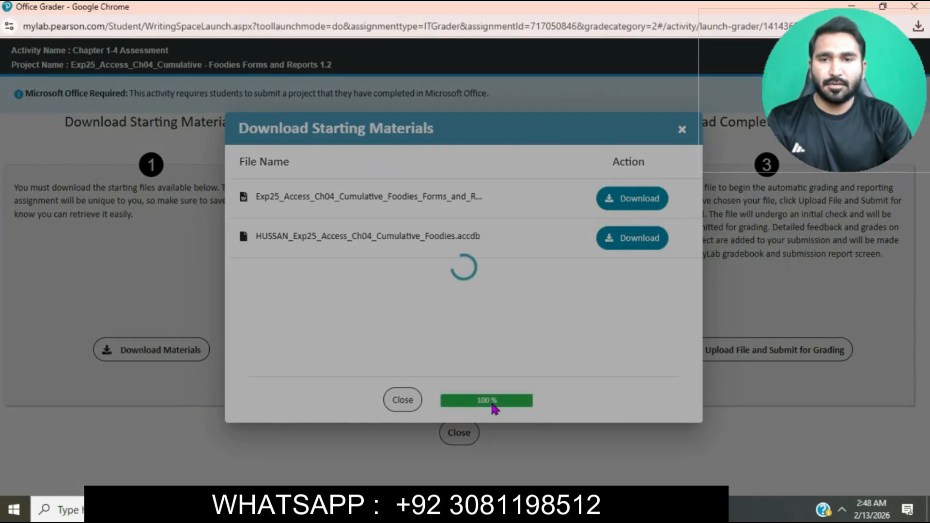
Step: Open the downloaded Exp25_Access_Ch04_Cumulative_Foodies_Forms_and_Reports instructions document from the Downloads folder in Word
mouse_move(392, 510)
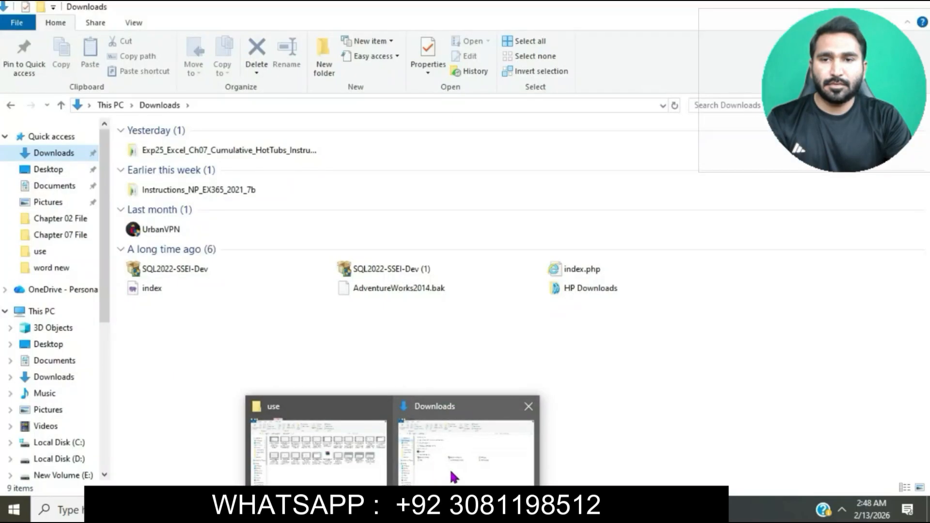
left_click(450, 471)
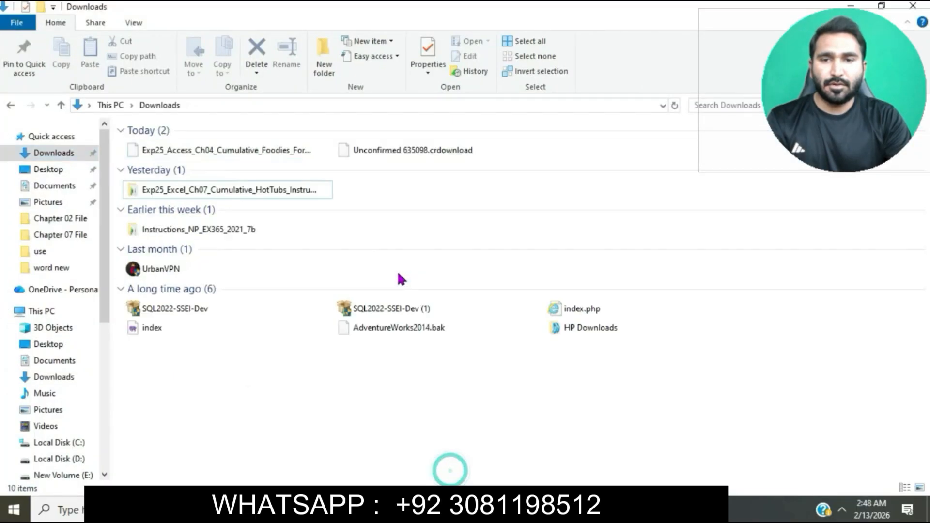
double_click(271, 151)
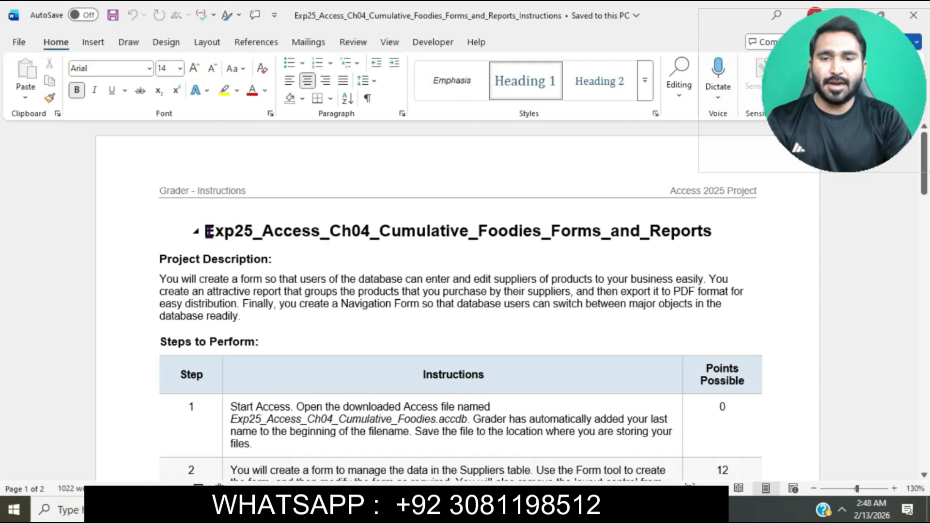
Step: Highlight the project title at the start of the instructions in turquoise
left_click_drag(205, 231, 722, 240)
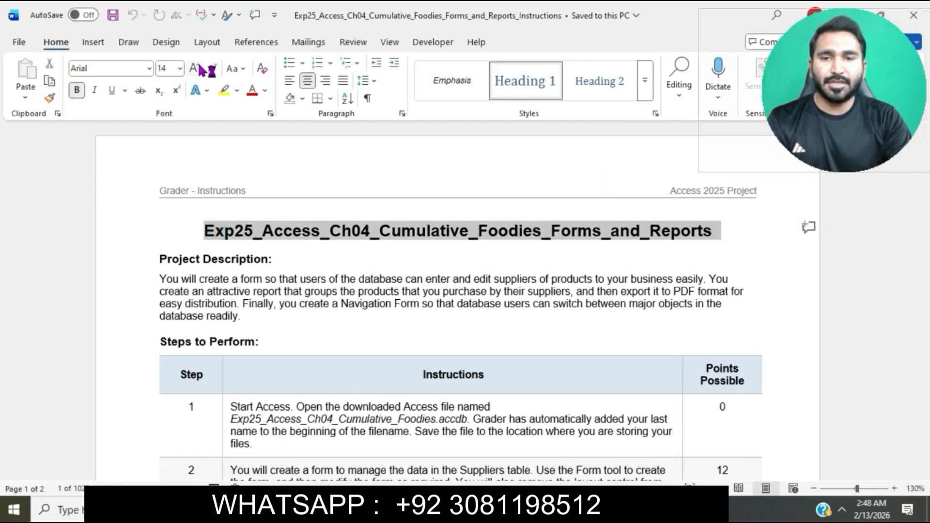
left_click(237, 91)
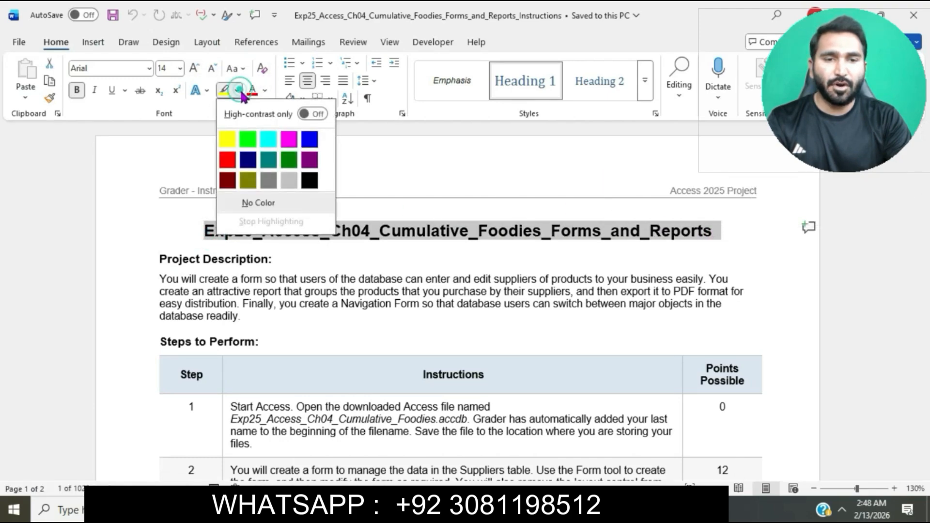
left_click(277, 138)
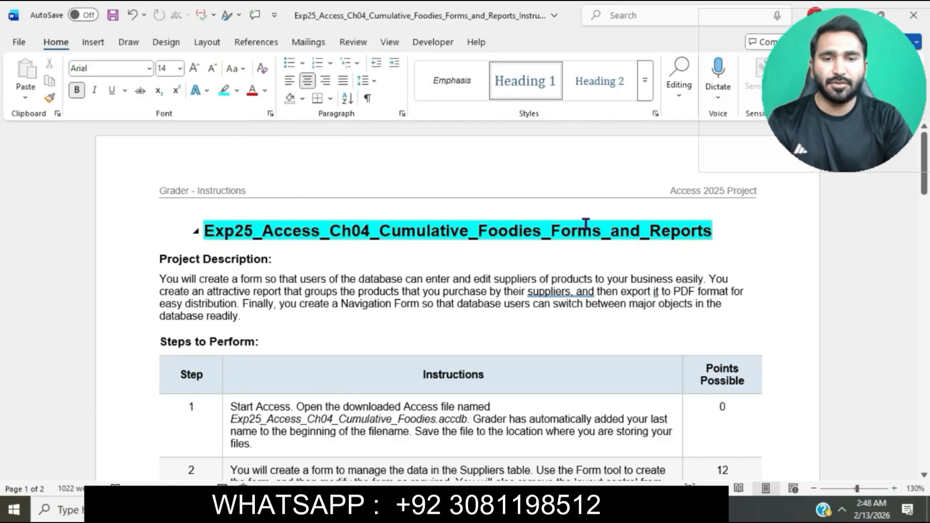
Step: Set the font size of all the text in the instruction steps table to 12
scroll(557, 279, "down", 3)
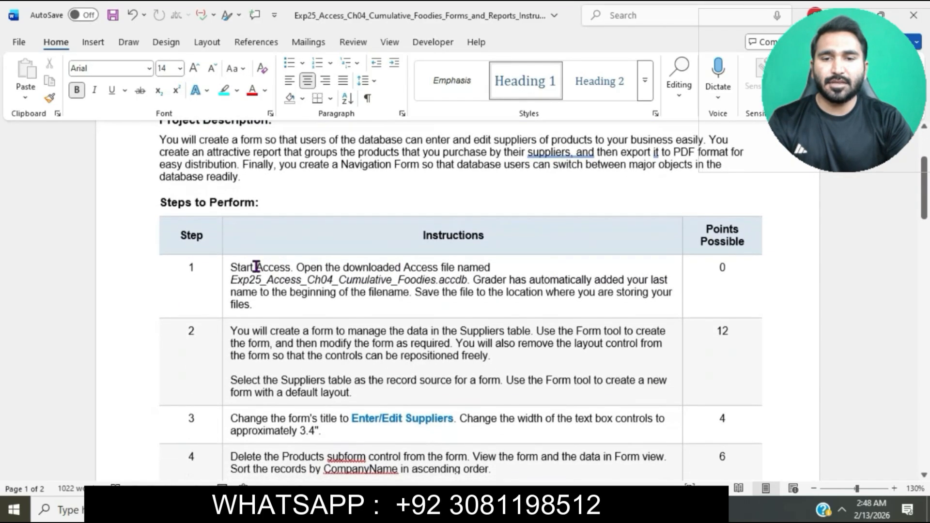
left_click_drag(231, 268, 334, 453)
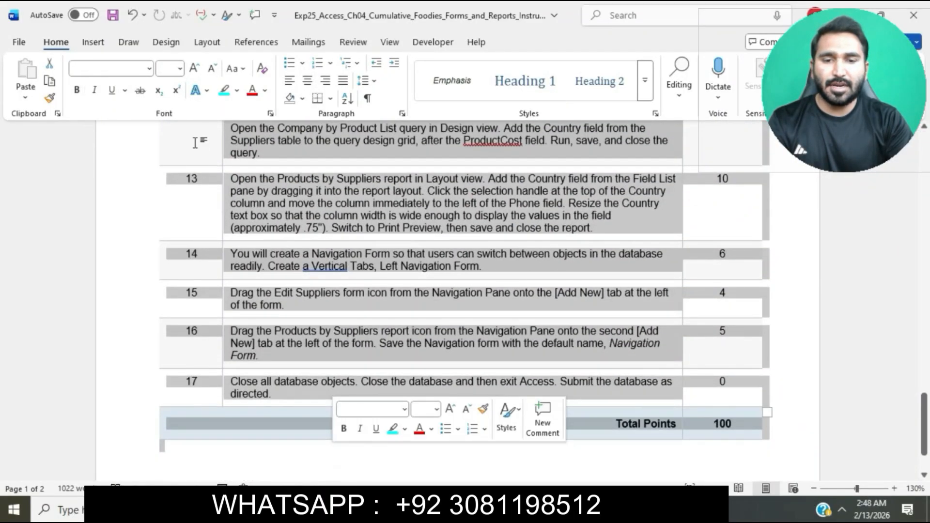
left_click(179, 68)
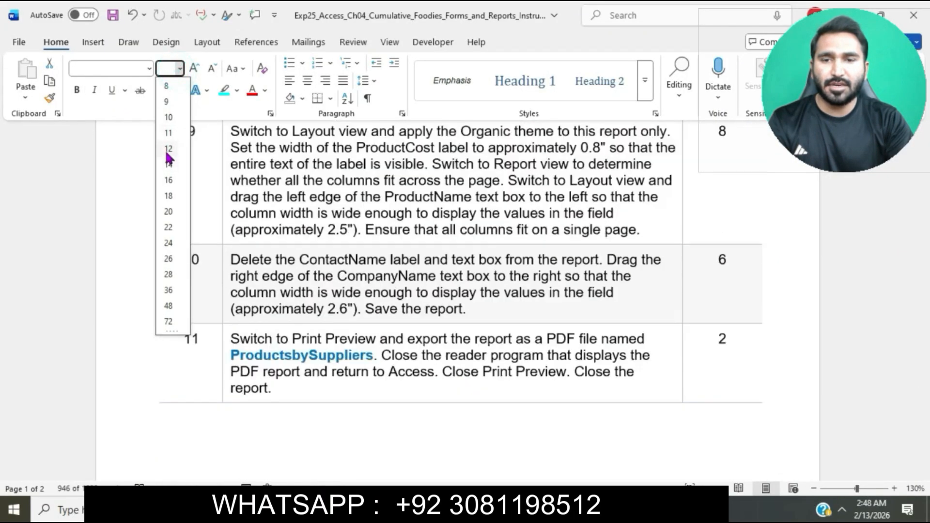
left_click(168, 149)
left_click(338, 226)
scroll(338, 227, "up", 20)
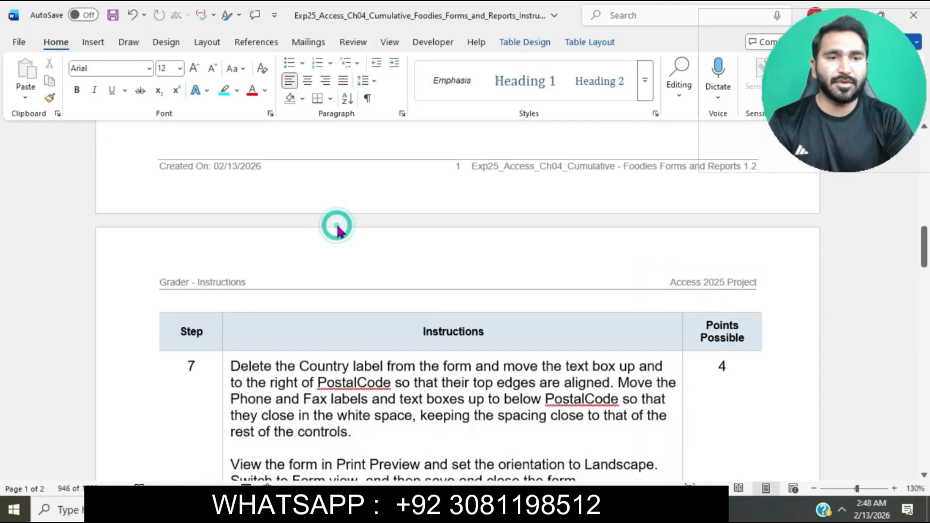
Step: Enlarge the document view to 140% and highlight the step 1 instruction text in turquoise
scroll(337, 227, "down", 3)
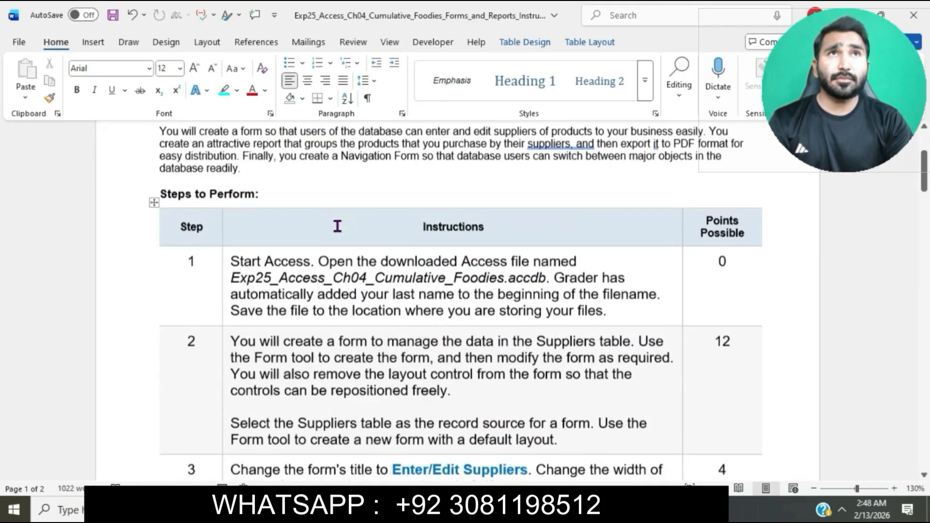
scroll(338, 227, "down", 1)
scroll(338, 227, "up", 1, "ctrl")
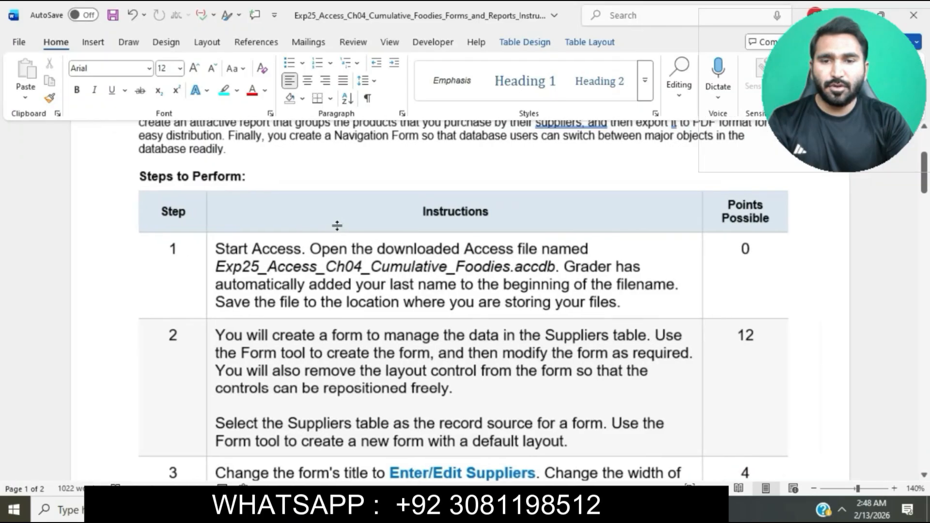
scroll(336, 223, "down", 1)
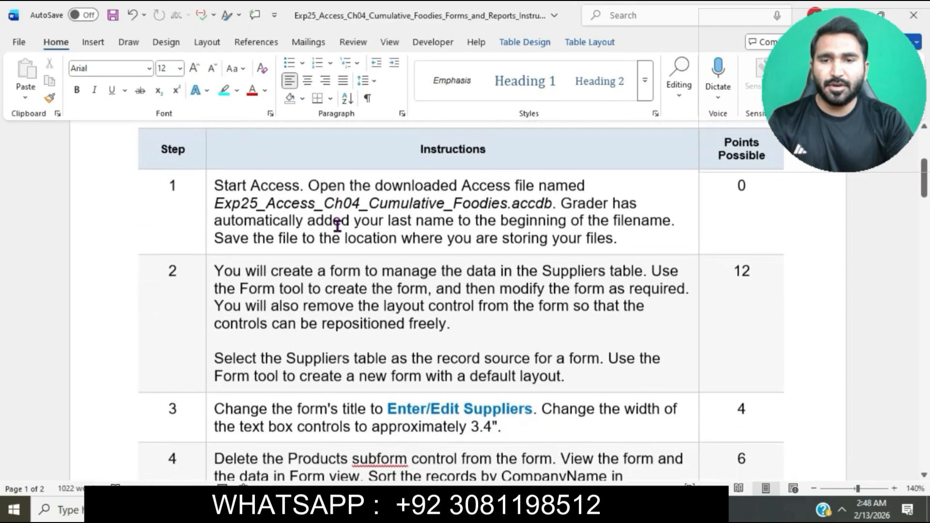
left_click(210, 186)
left_click(269, 160)
left_click(270, 196)
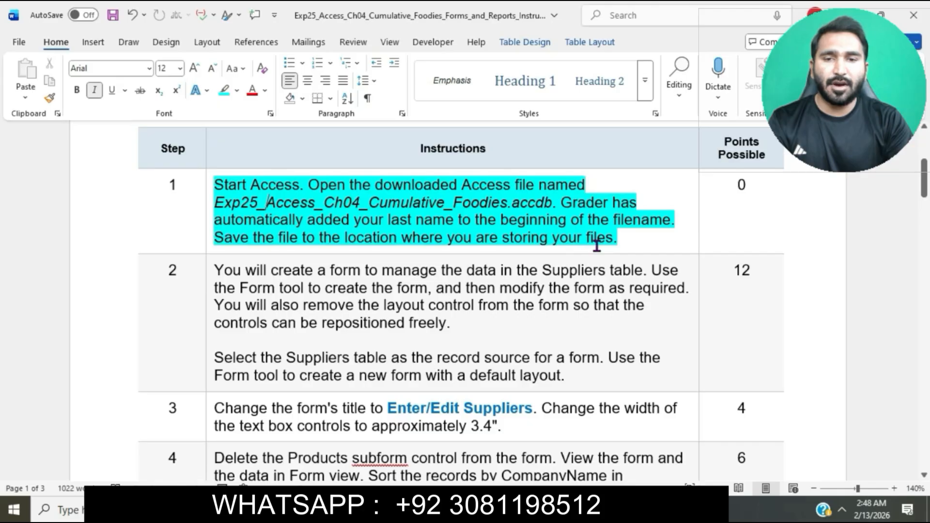
Step: Open the downloaded Exp25_Access_Ch04_Cumulative_Foodies database in Access and dismiss the security risk bar
left_click(310, 510)
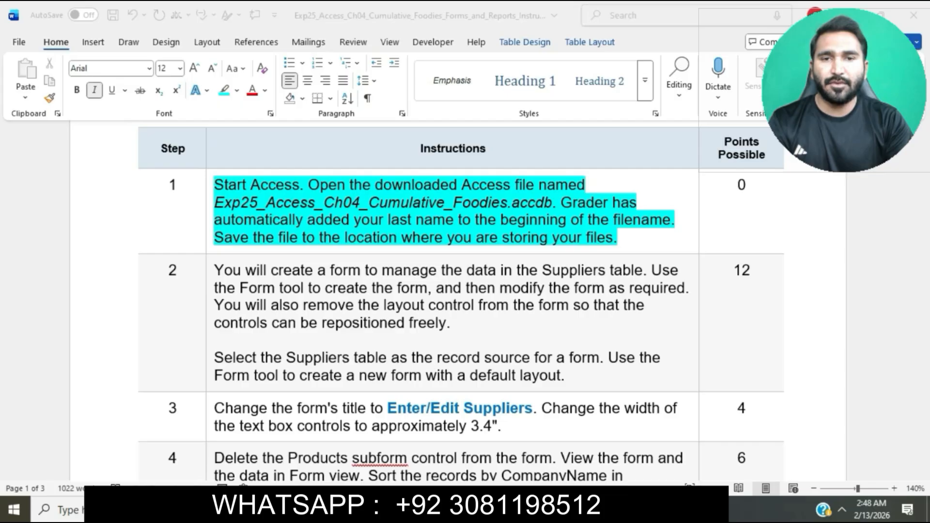
mouse_move(392, 509)
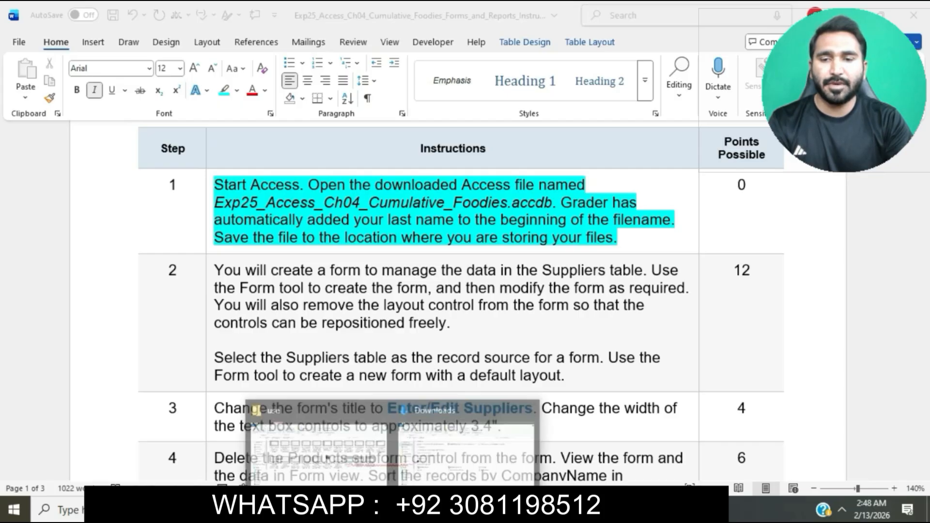
left_click(454, 470)
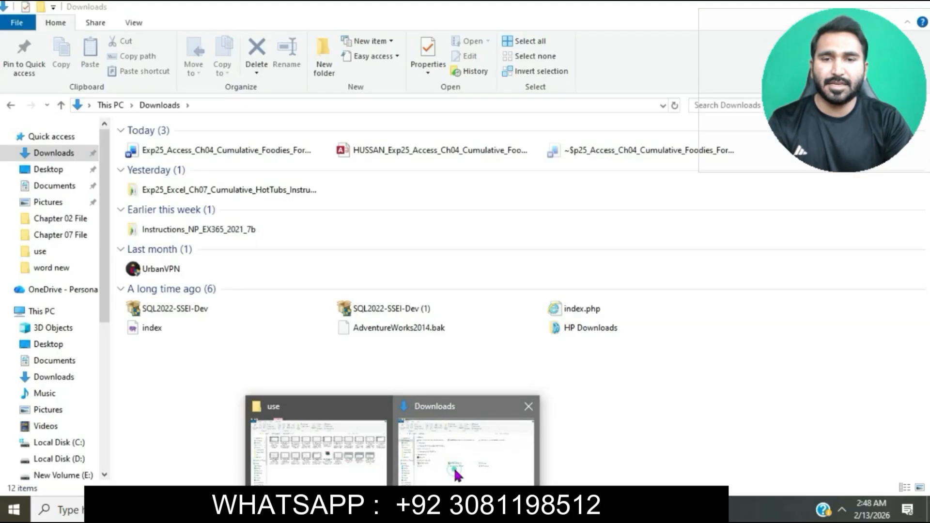
double_click(462, 153)
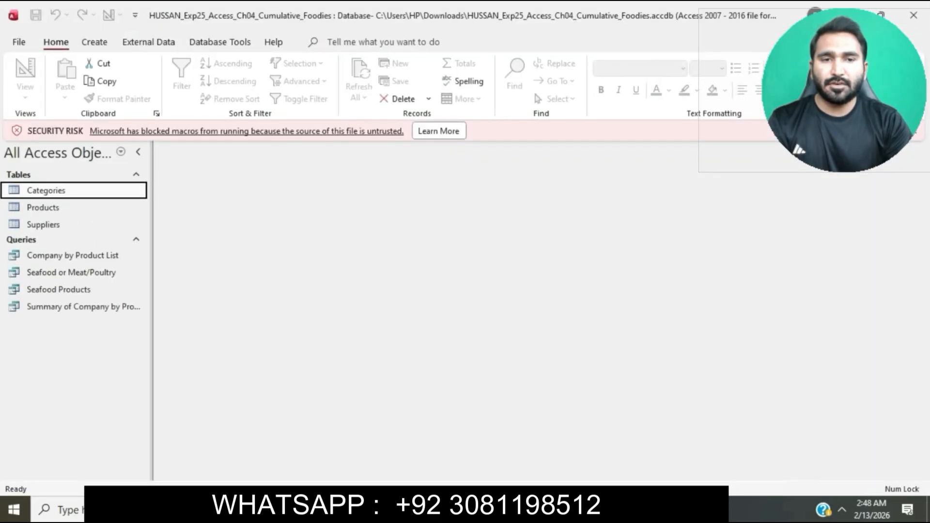
left_click(914, 139)
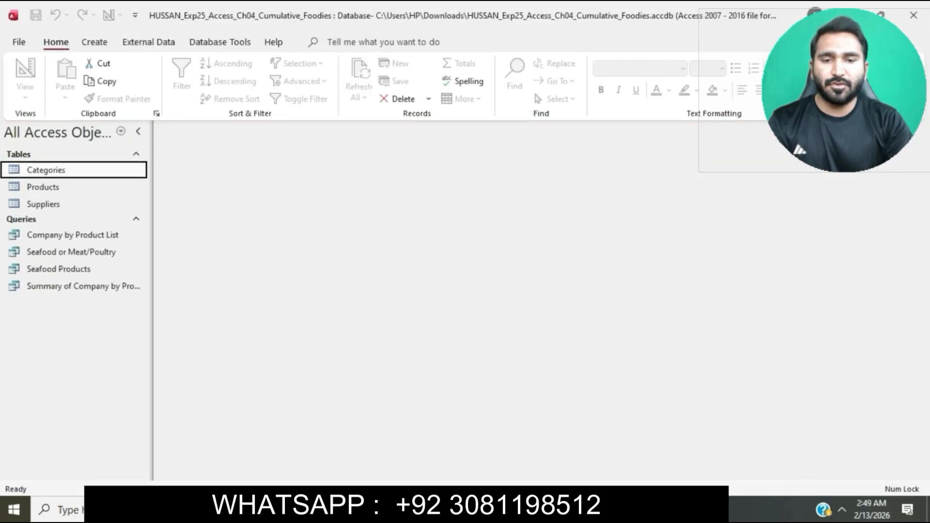
Step: Return to the Word instructions and highlight both paragraphs of step 2 in turquoise
key("alt+Tab")
scroll(499, 305, "down", 3)
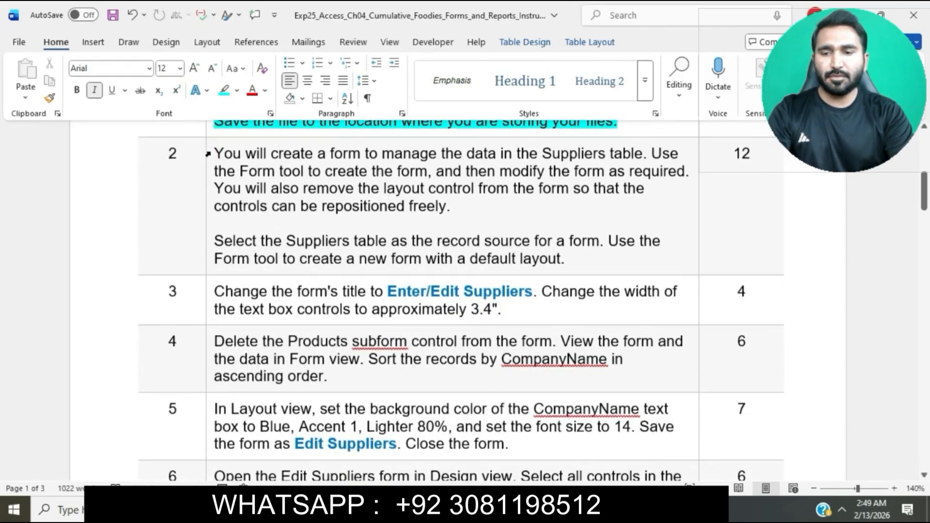
left_click(207, 154)
left_click(269, 135)
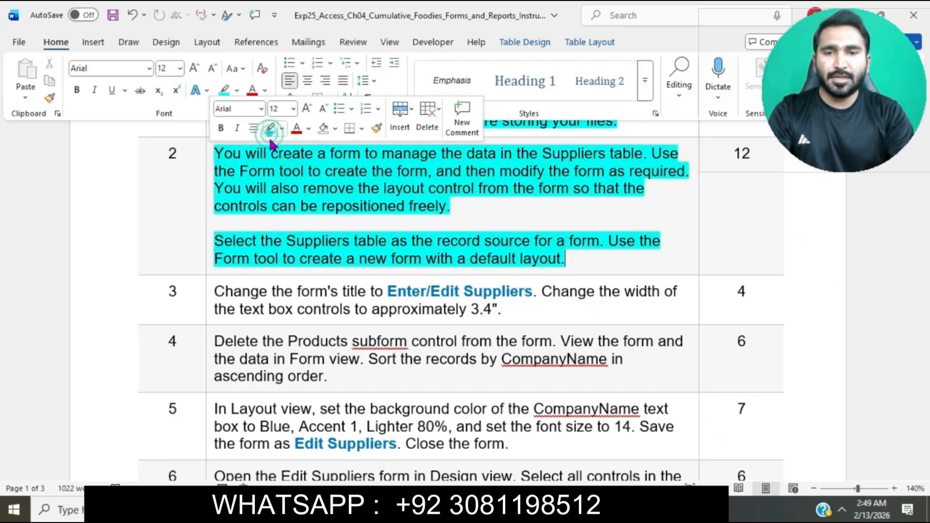
left_click(279, 188)
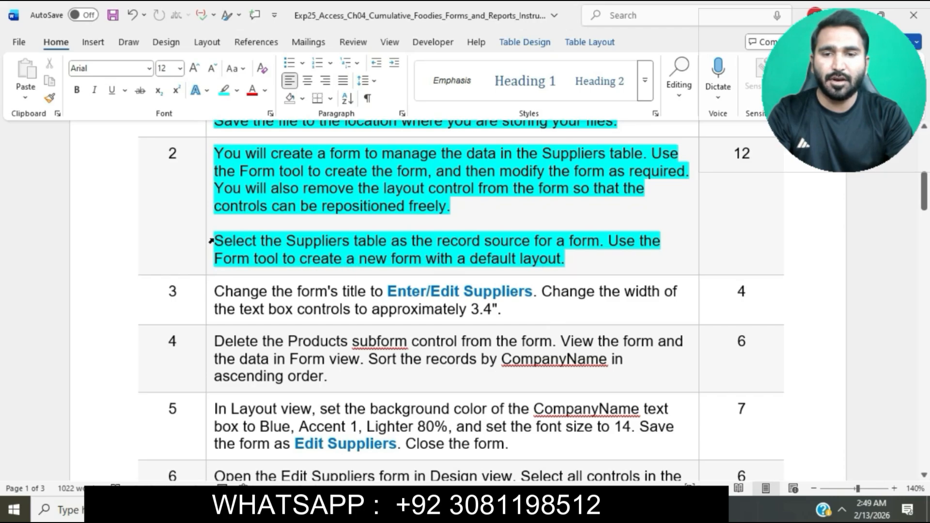
Step: Create a default-layout form in Access from the Suppliers table with the Form tool, following step 2, and return to the Word instructions
left_click_drag(216, 240, 376, 241)
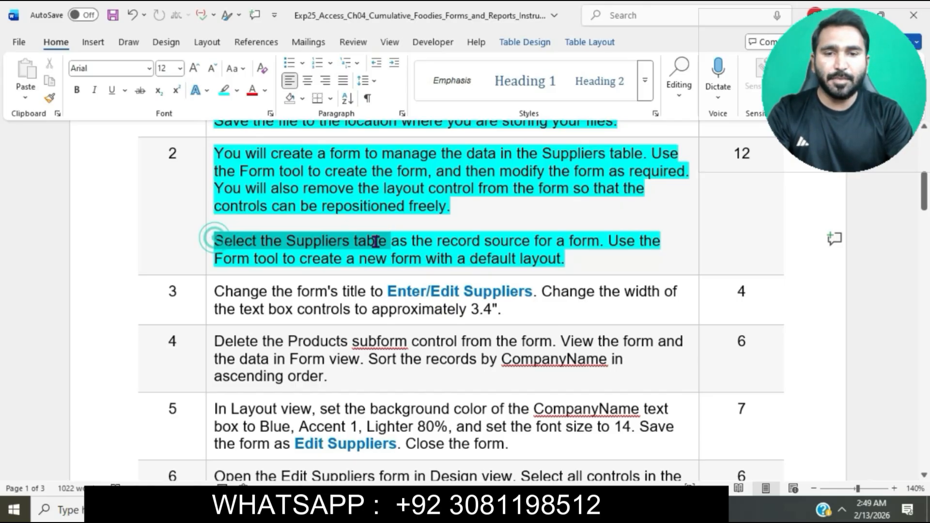
left_click_drag(376, 241, 389, 240)
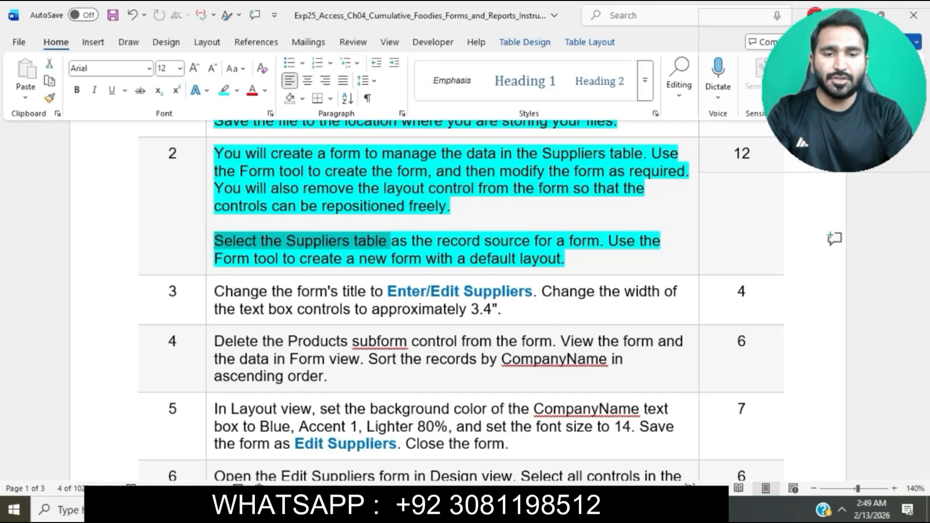
left_click(528, 510)
left_click(69, 204)
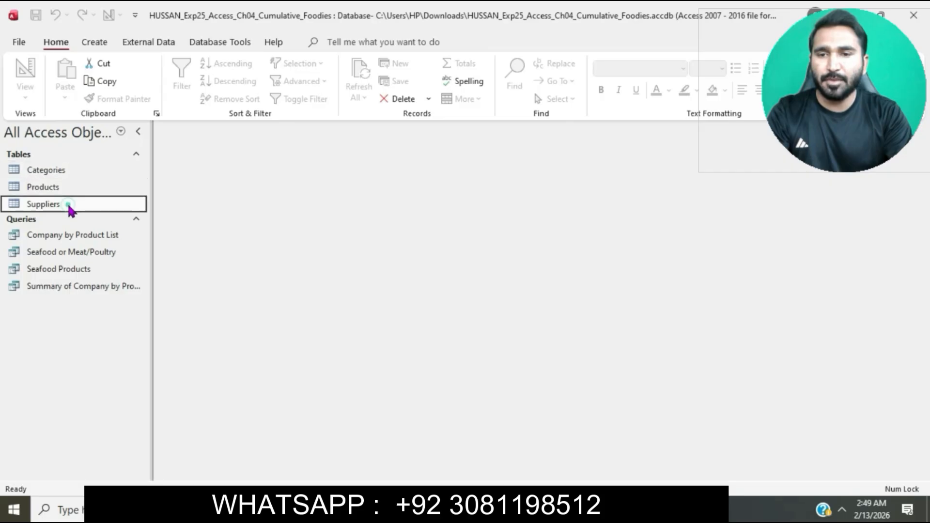
left_click(545, 510)
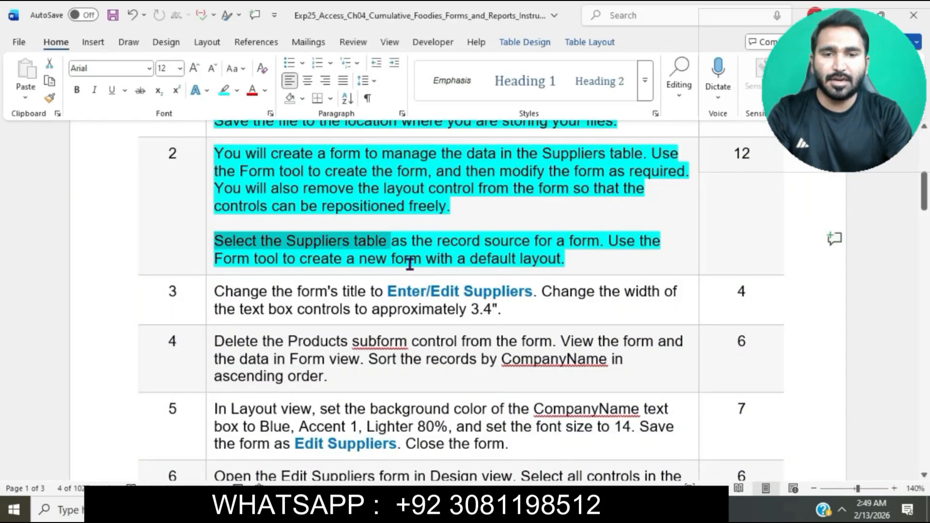
left_click_drag(397, 243, 580, 249)
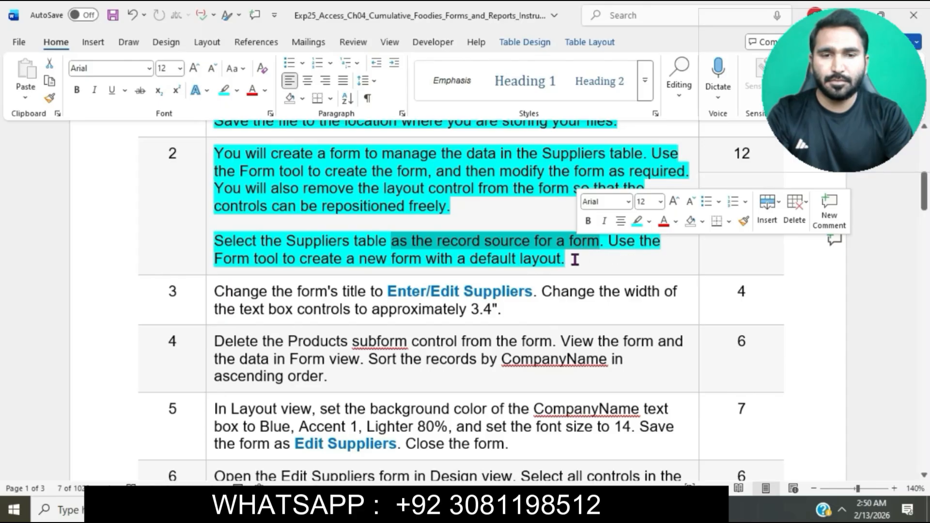
left_click_drag(226, 252, 575, 259)
key("alt+Tab")
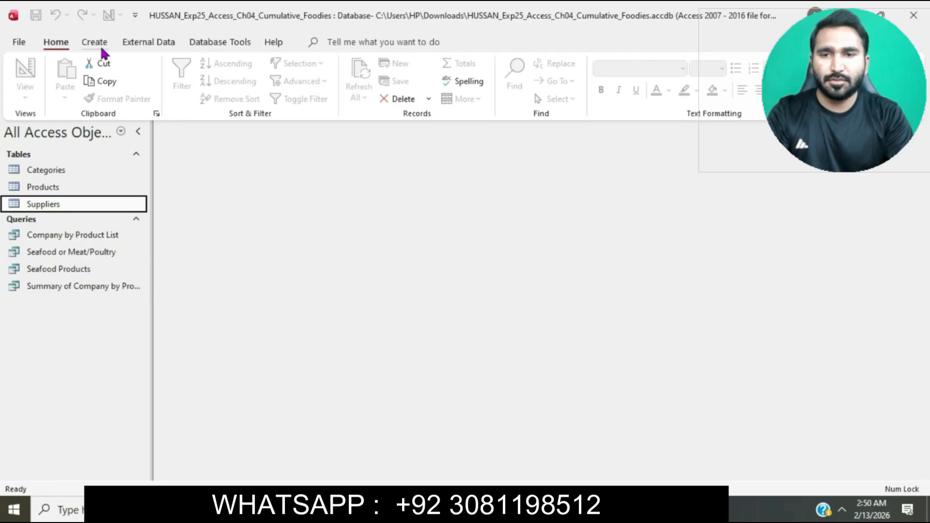
left_click(95, 42)
left_click(96, 45)
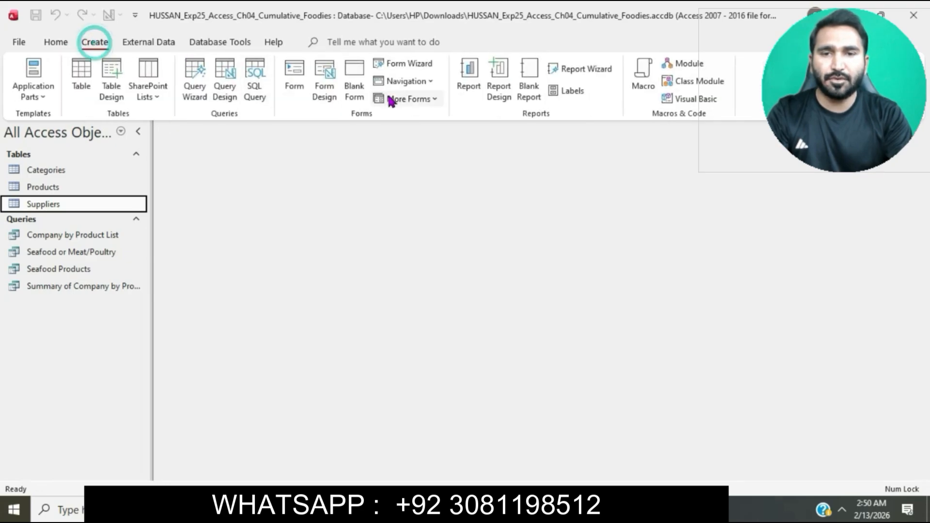
left_click(294, 71)
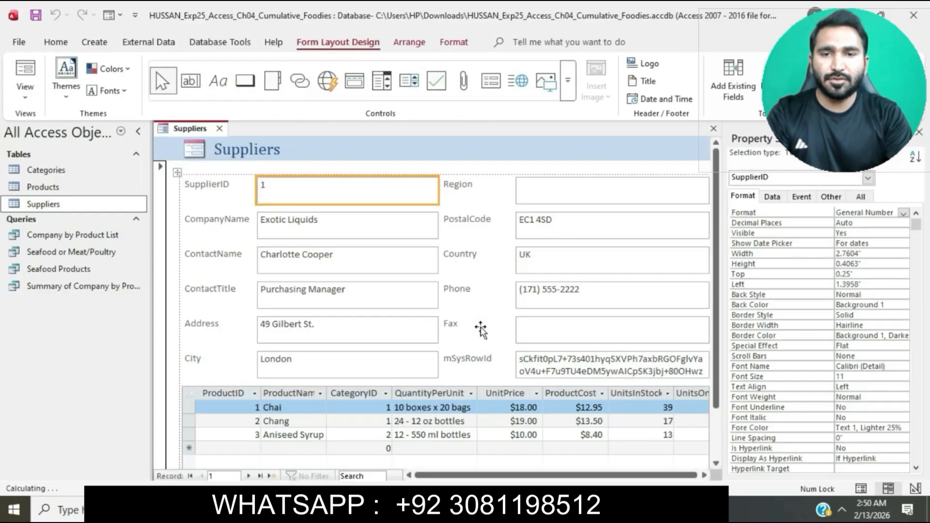
key("alt+Tab")
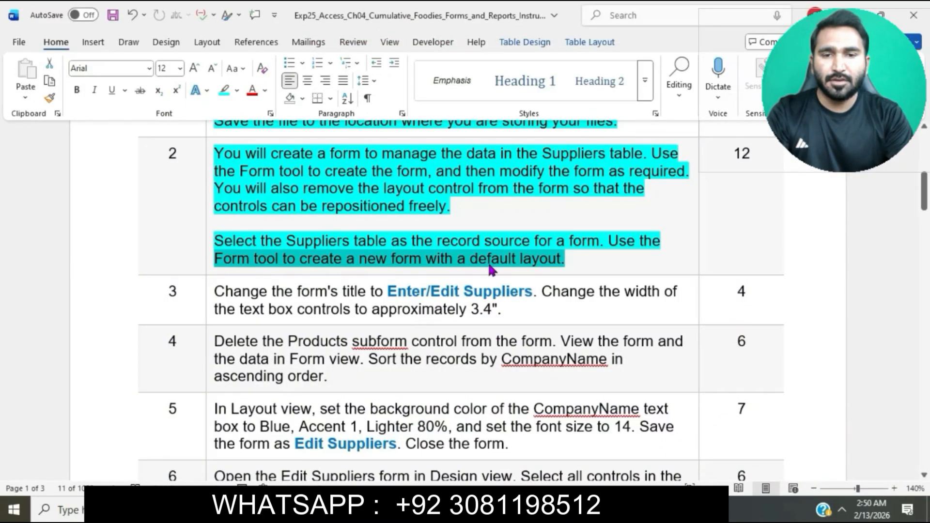
Step: Highlight the step 3 instruction text in turquoise
scroll(488, 264, "down", 1)
scroll(489, 265, "down", 2)
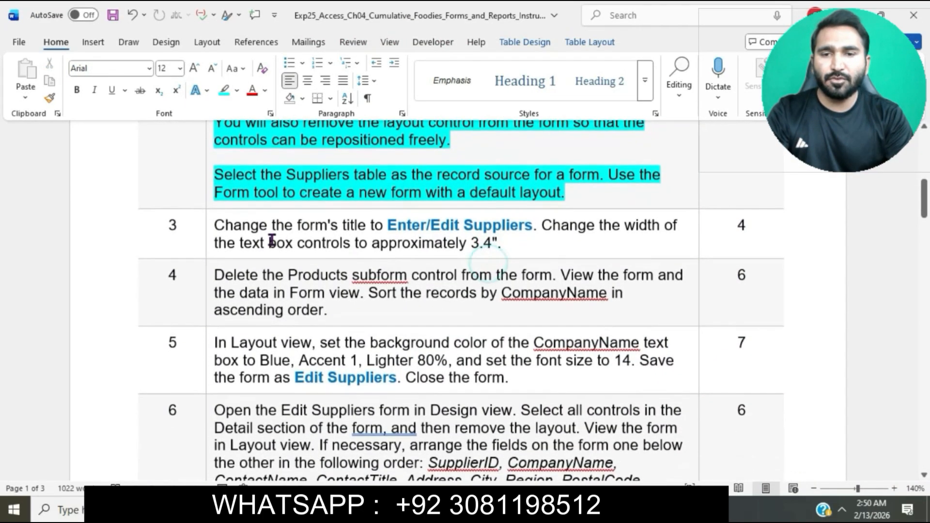
left_click(212, 225)
left_click(273, 199)
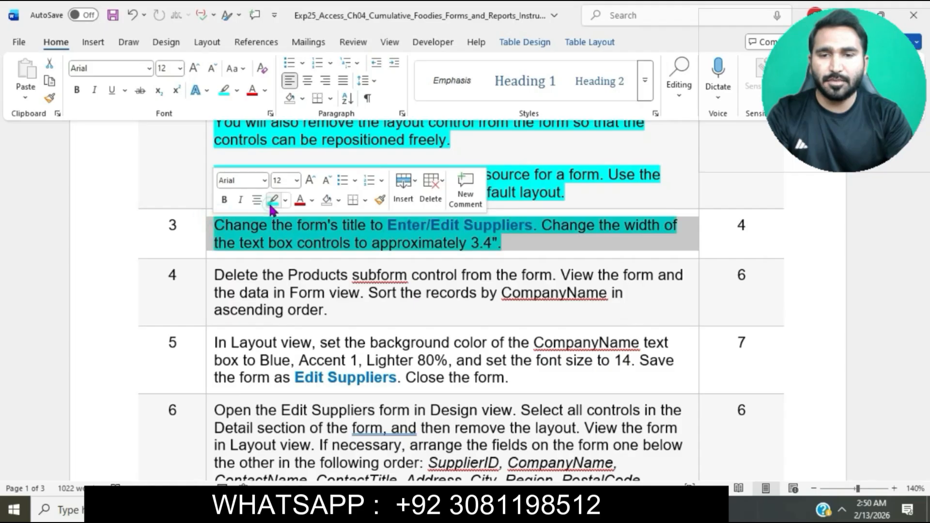
left_click(283, 242)
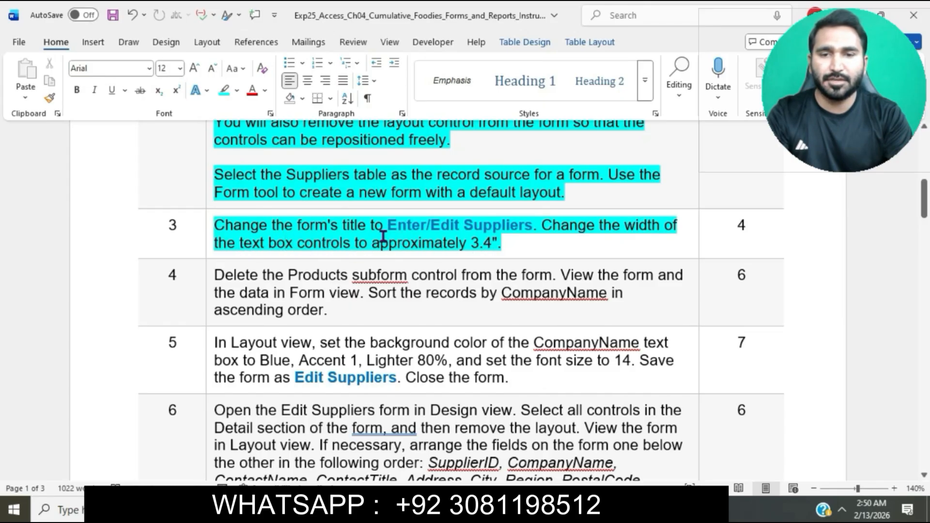
Step: Copy the title text from step 3 of the Word instructions and replace the Access form's title with Enter/Edit Suppliers
left_click_drag(390, 225, 506, 224)
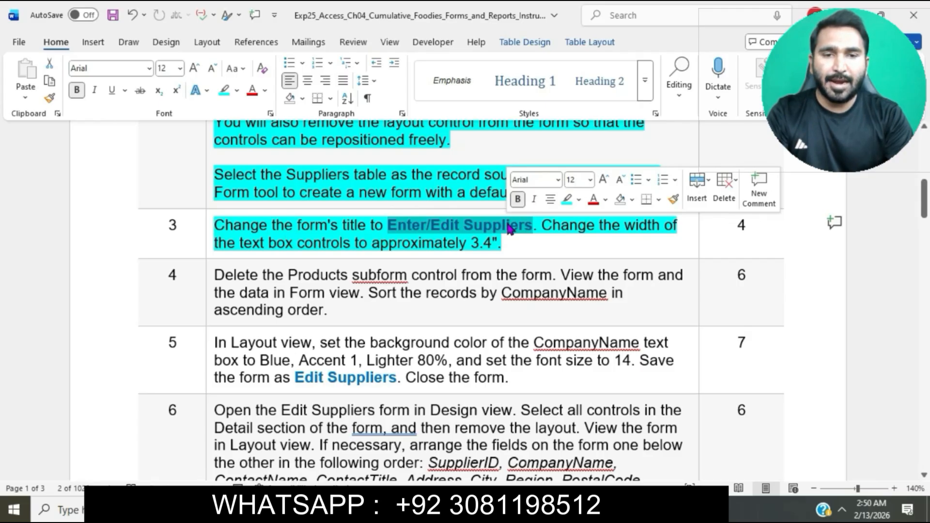
key("ctrl+c")
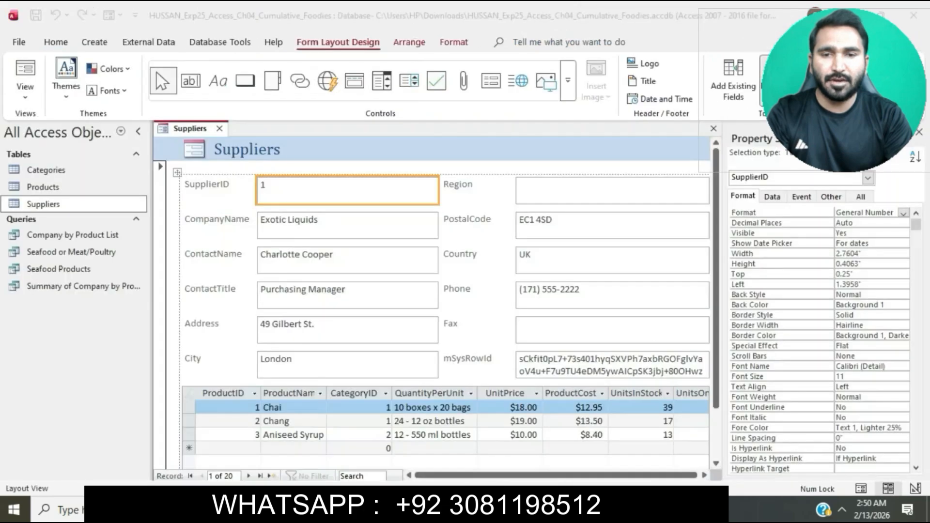
key("alt+Tab")
left_click(274, 153)
left_click(276, 152)
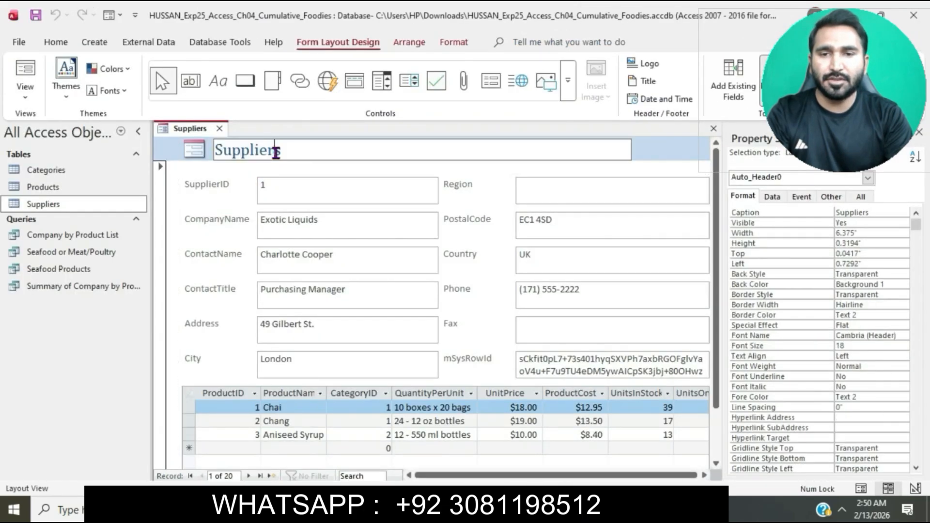
key("BackSpace")
key("BackSpace")
key("BackSpace")
key("BackSpace")
key("BackSpace")
key("BackSpace")
key("BackSpace")
key("BackSpace")
key("BackSpace")
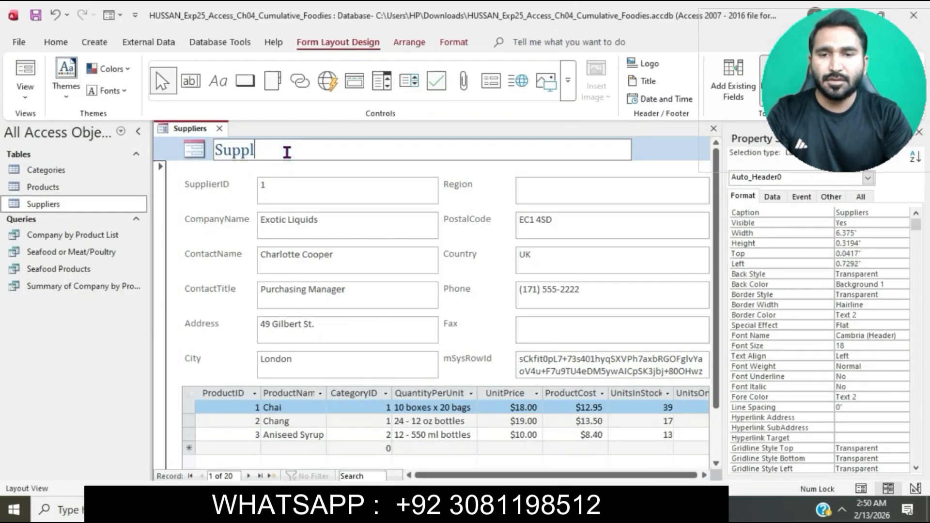
key("ctrl+v")
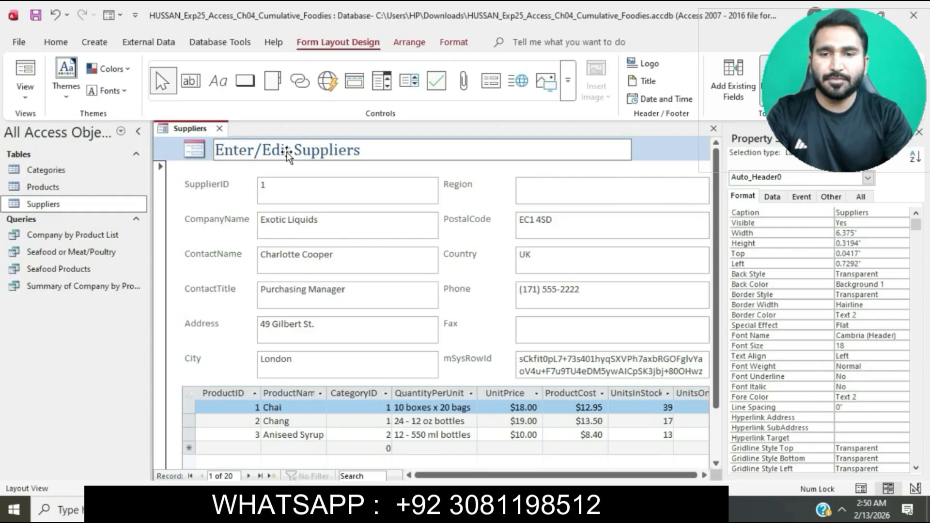
key("Return")
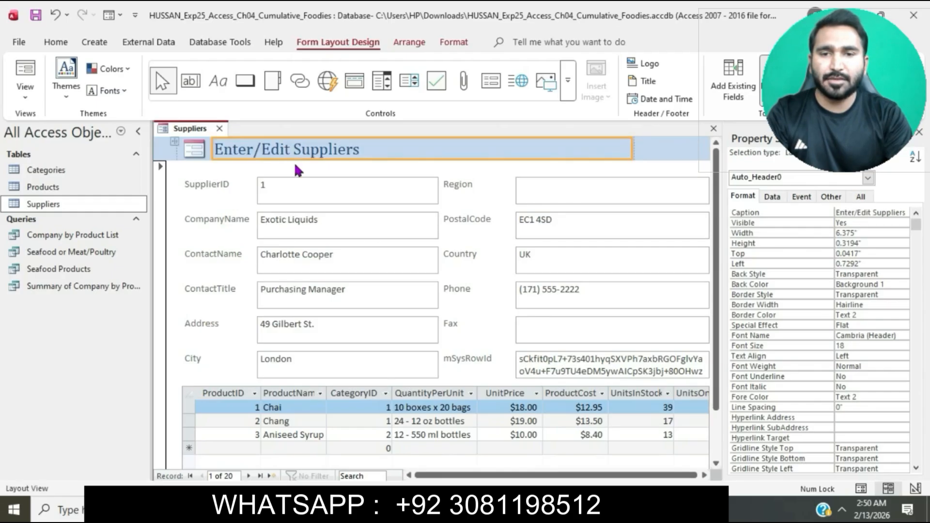
Step: After checking step 3 in Word, set the width of all twelve text boxes on the Access form, SupplierID through mSysRowId, to 3.4"
key("alt+Tab")
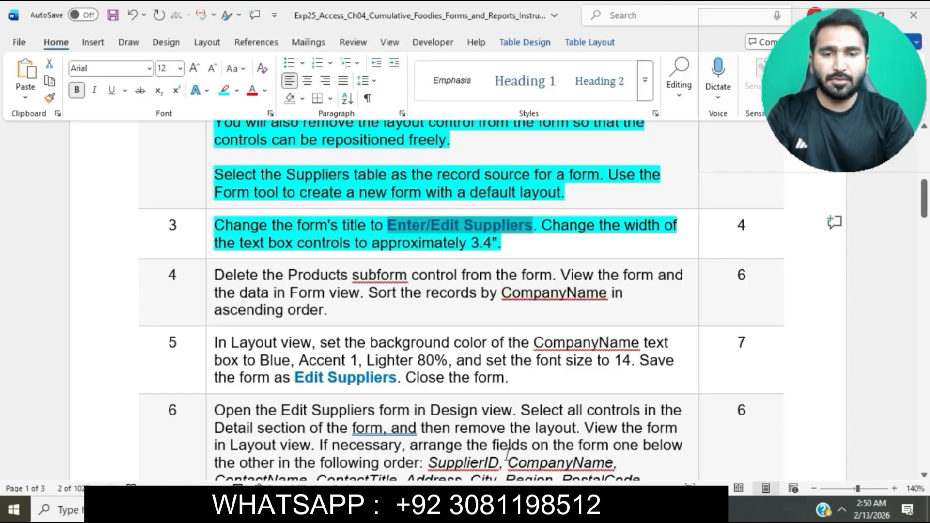
left_click(508, 509)
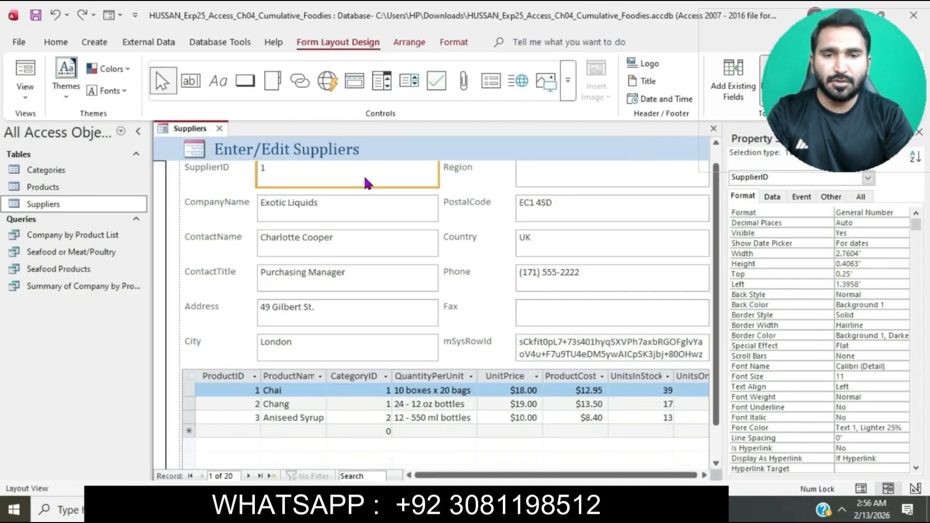
right_click(367, 184)
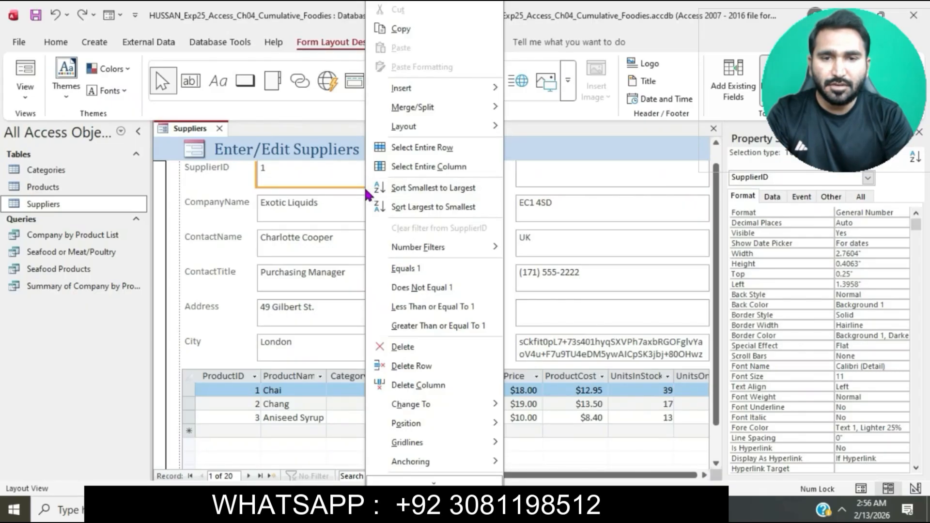
left_click(339, 180)
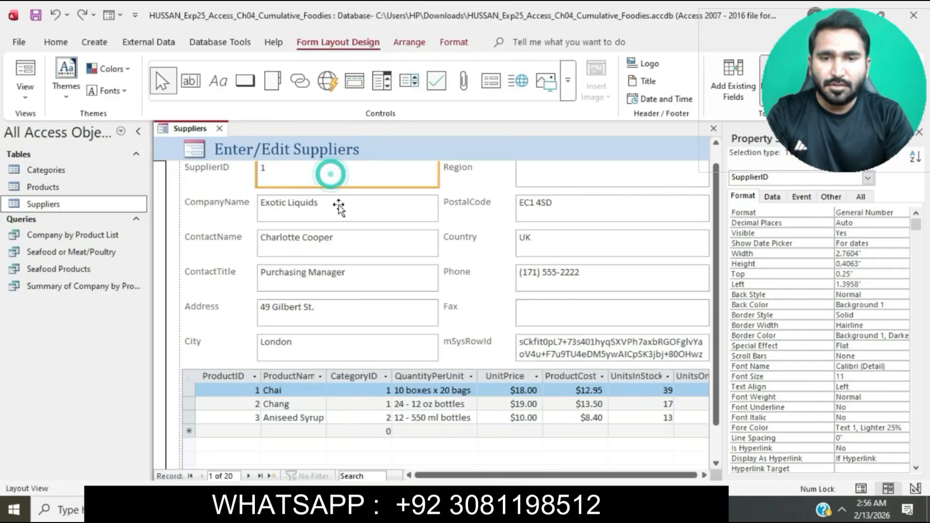
left_click(339, 208, "shift")
left_click(346, 241, "shift")
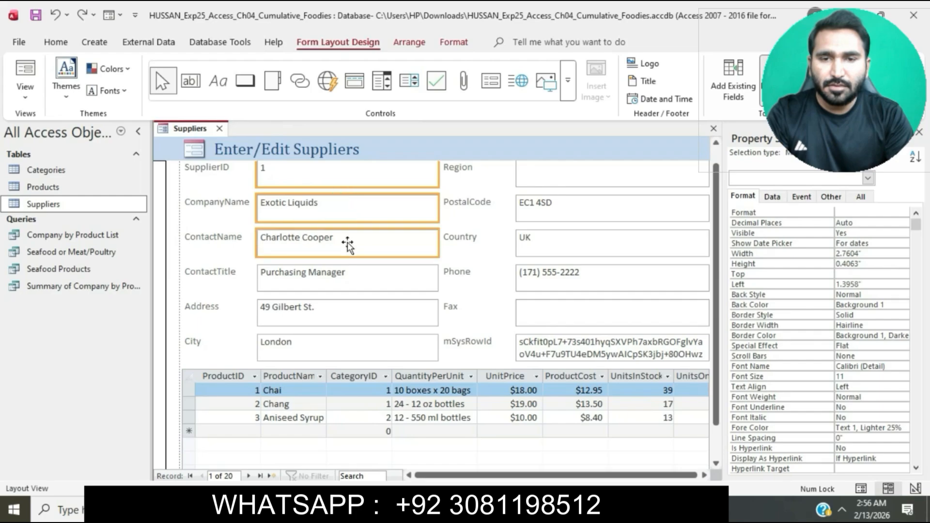
left_click(354, 269, "shift")
left_click(361, 313, "shift")
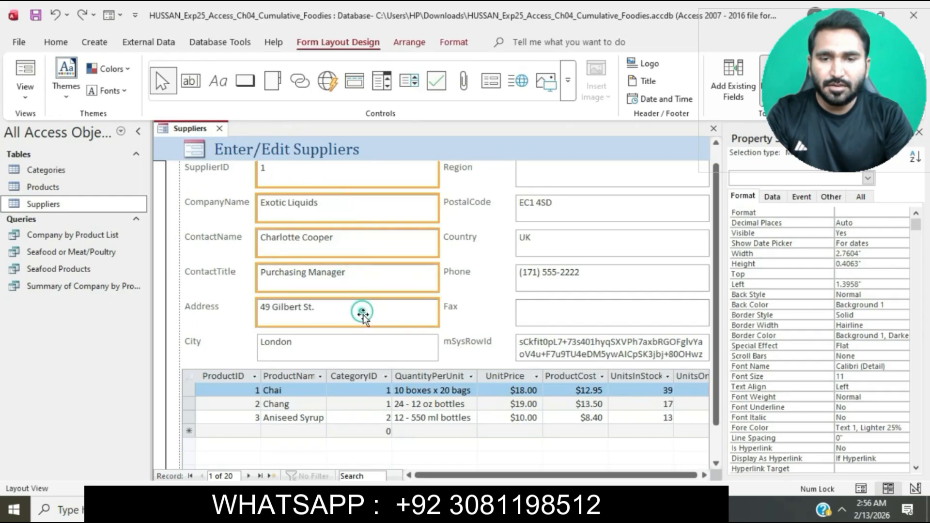
left_click(381, 354, "shift")
left_click(588, 178, "shift")
left_click(583, 203, "shift")
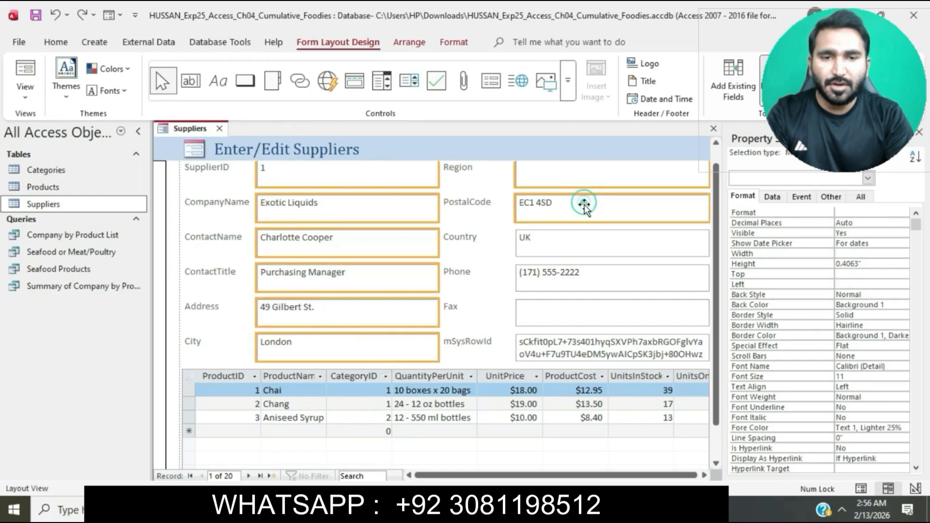
left_click(581, 238, "shift")
left_click(579, 272, "shift")
left_click(578, 315, "shift")
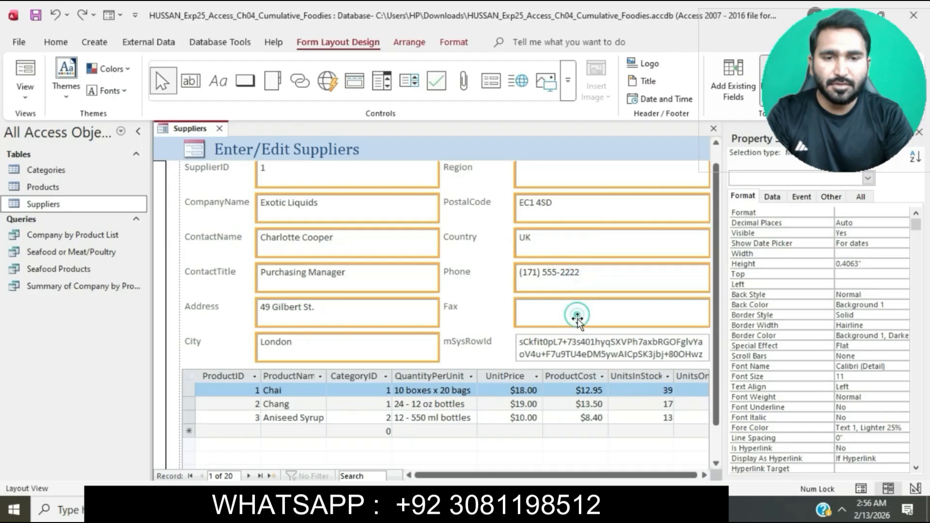
left_click(584, 352, "shift")
left_click(874, 254)
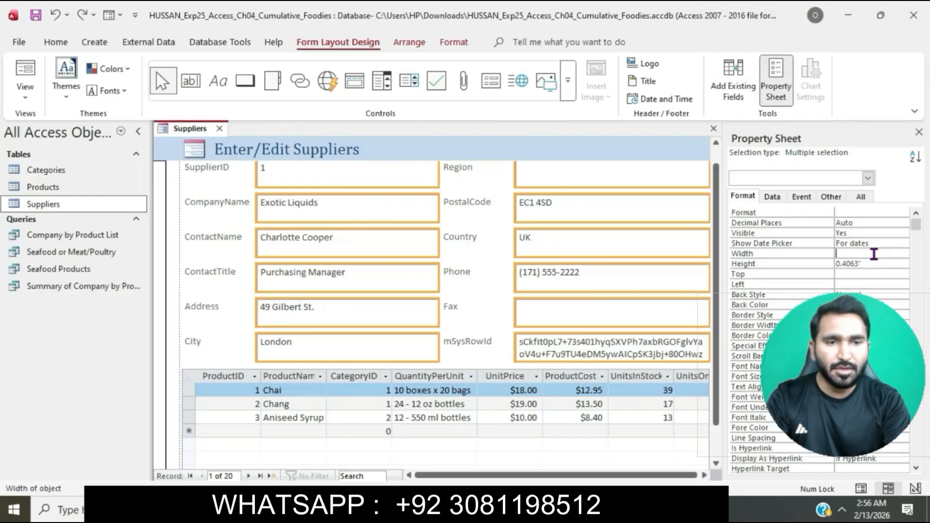
left_click(873, 254)
type("3.4")
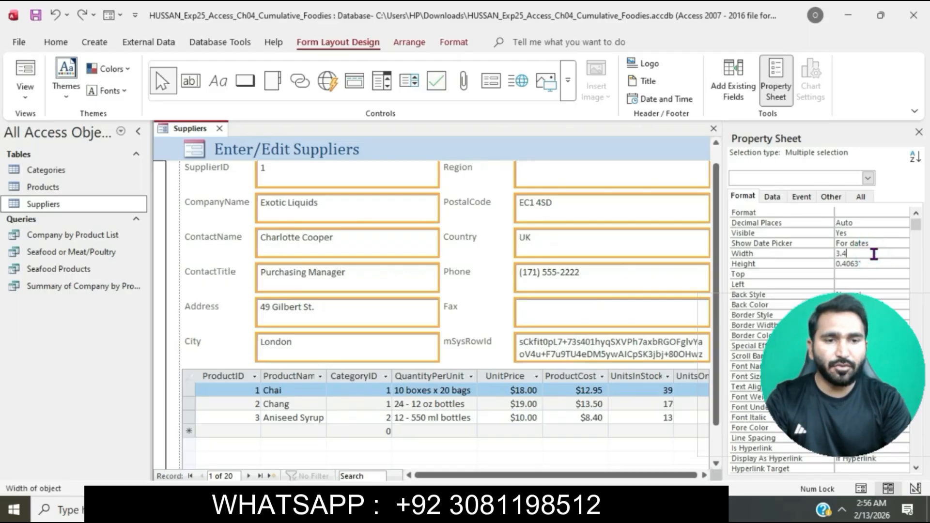
key("Return")
scroll(561, 299, "up", 1)
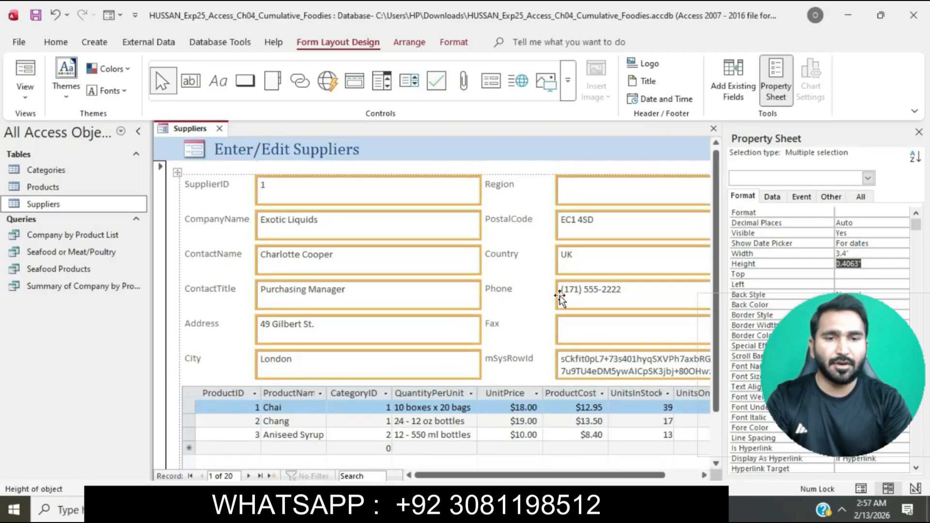
left_click(552, 170)
Step: Return to the Word instructions and highlight the step 4 text in turquoise
key("alt+Tab")
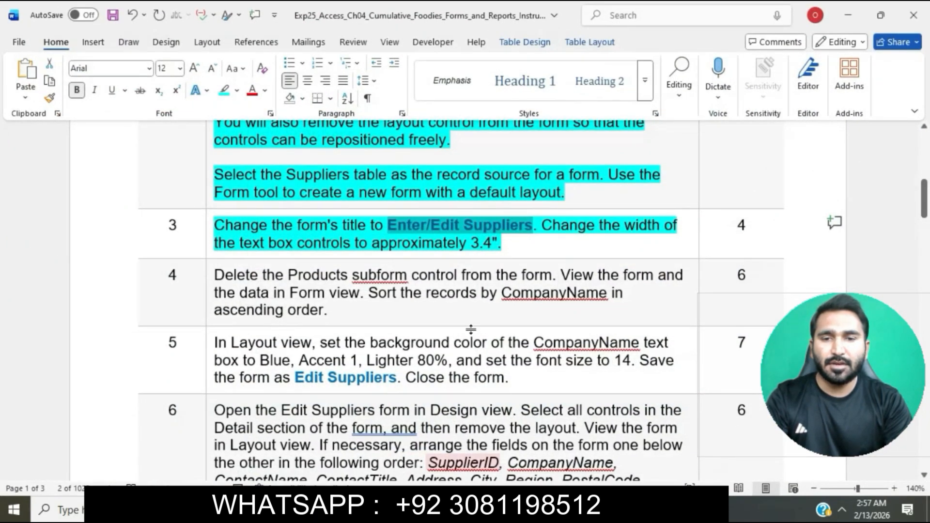
scroll(479, 241, "down", 3)
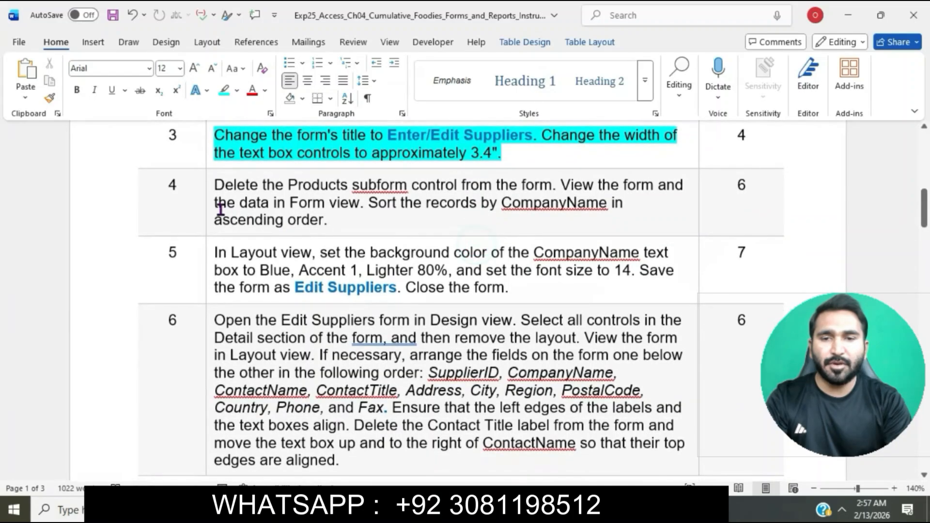
left_click(210, 183)
left_click(274, 165)
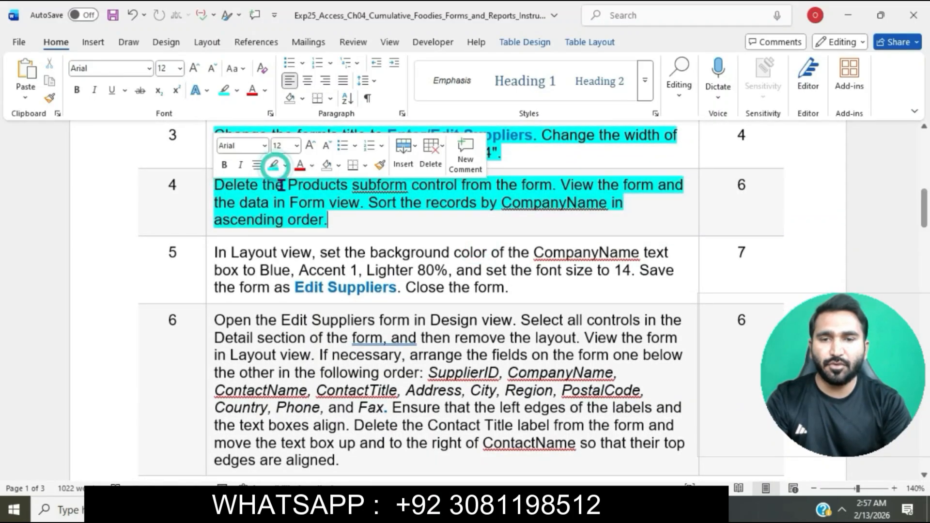
left_click(283, 184)
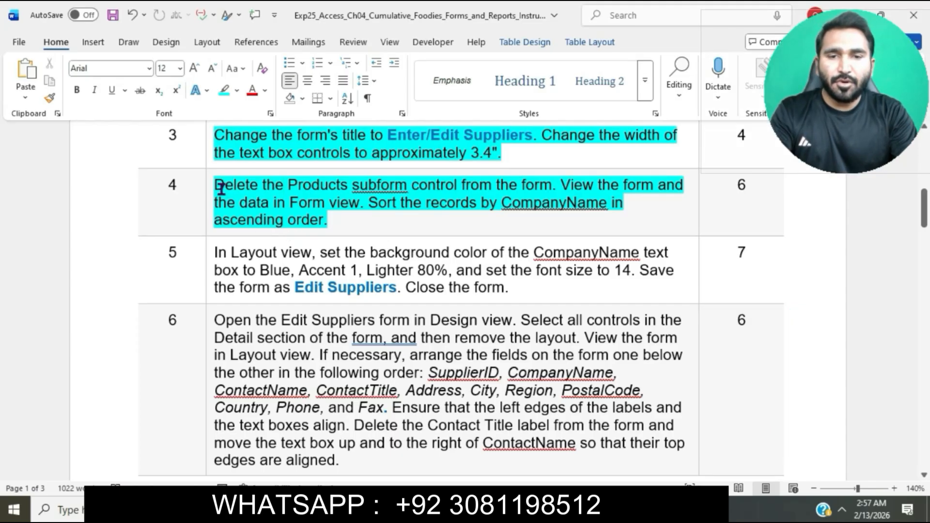
Step: Mark the first sentence of step 4, switch to Access and delete the Products subform from the Suppliers form
left_click_drag(216, 185, 552, 186)
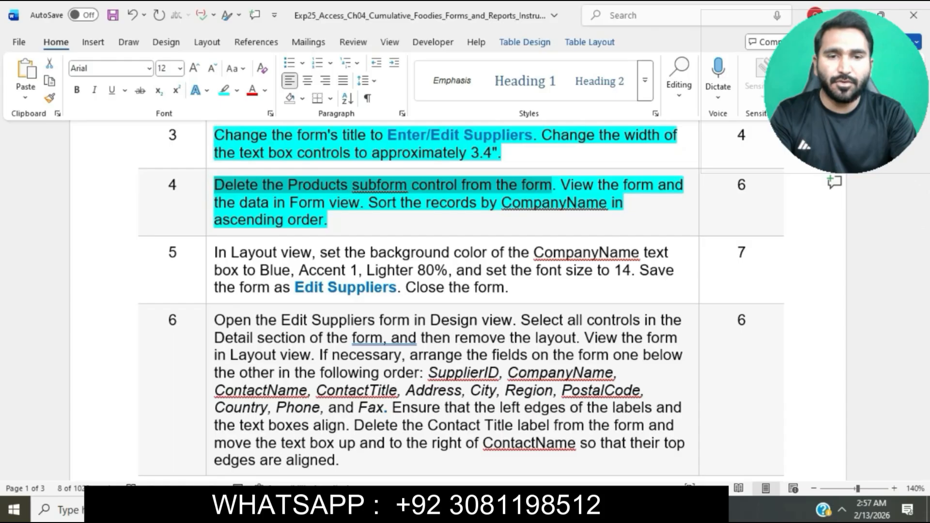
key("alt+Tab")
left_click(190, 399)
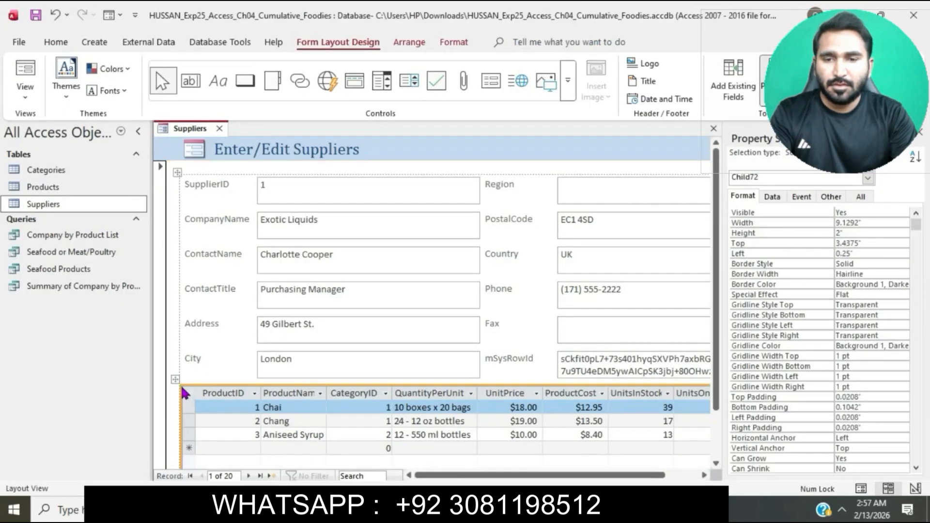
key("Delete")
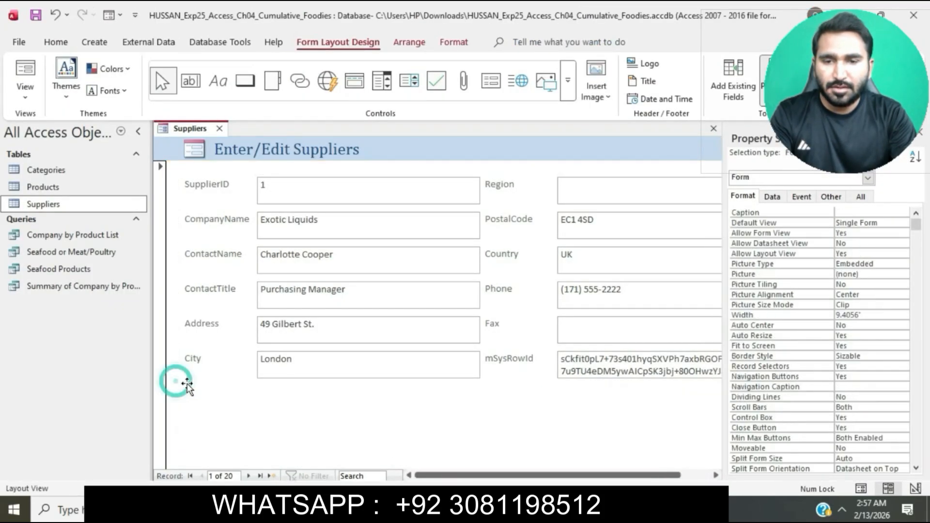
Step: Select the Form view sentence of step 4 in Word, then display the Suppliers form in Form view in Access
key("alt+Tab")
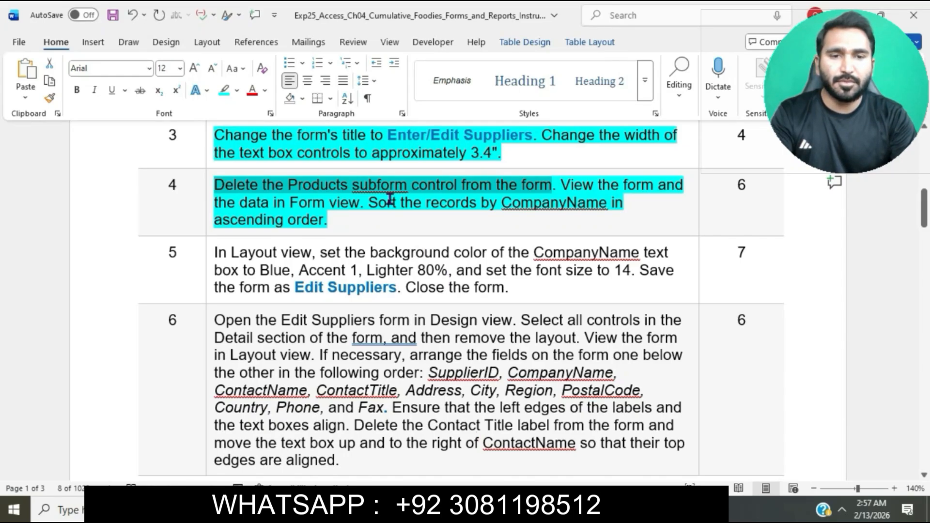
left_click_drag(562, 187, 658, 187)
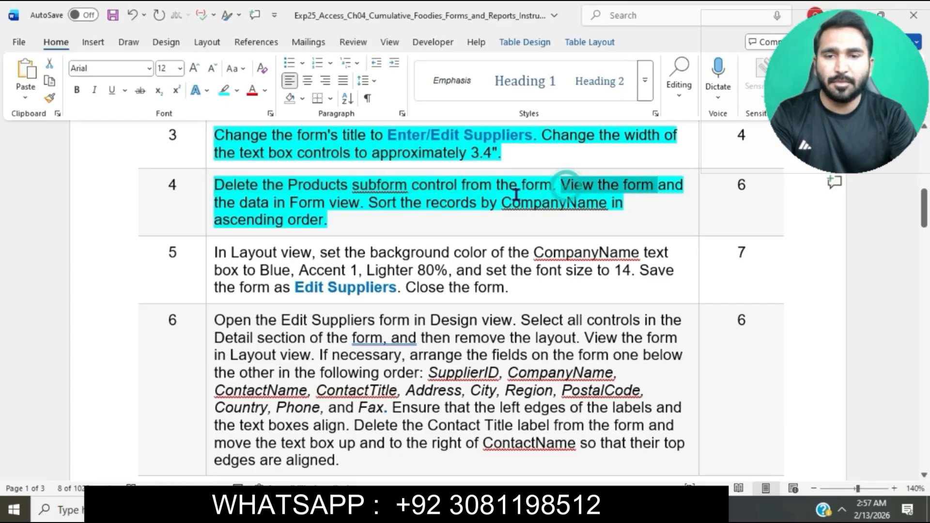
left_click_drag(516, 194, 359, 208)
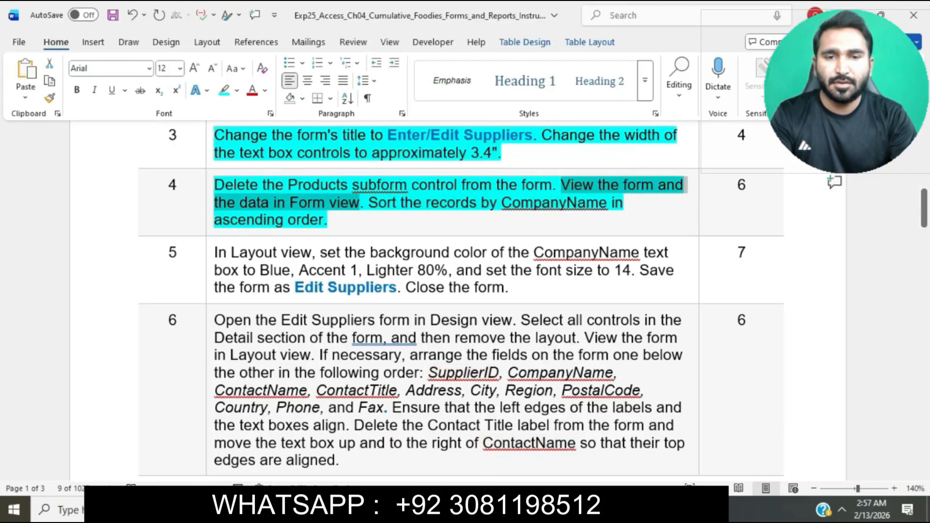
key("alt+Tab")
left_click(27, 99)
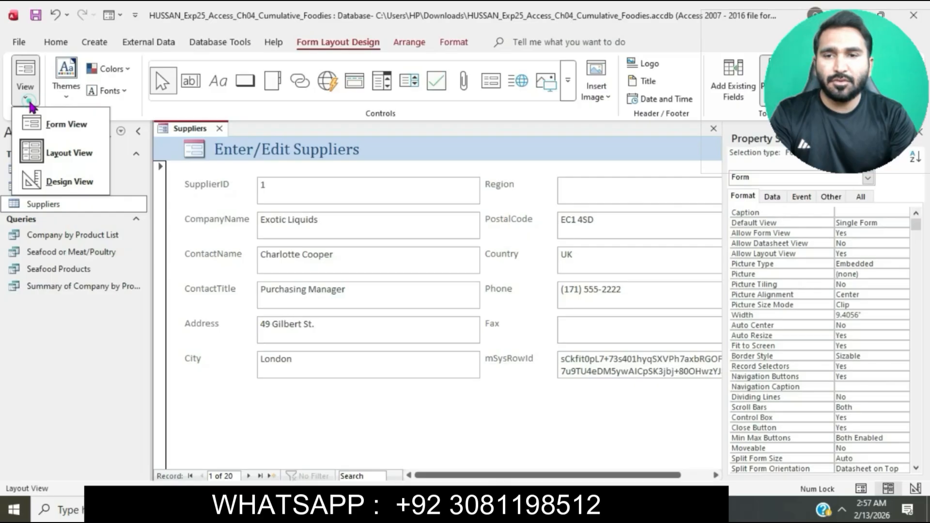
left_click(54, 125)
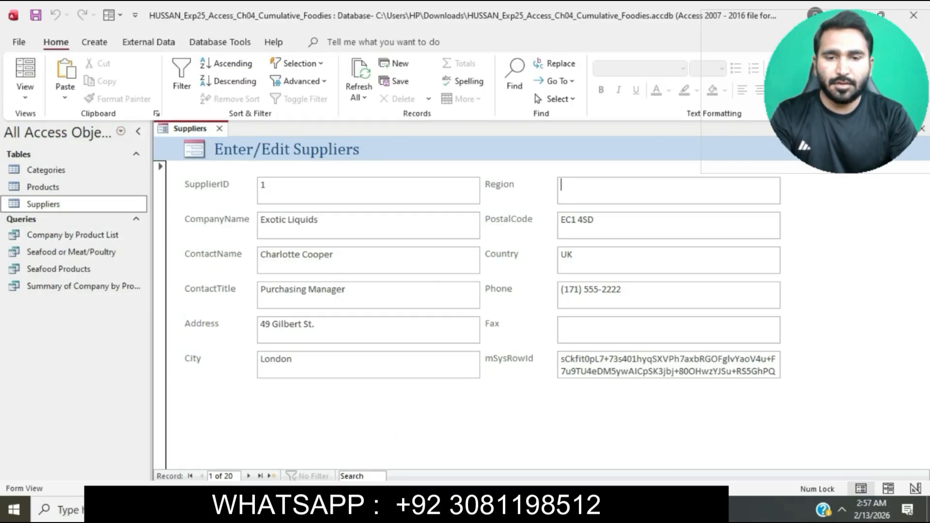
Step: Select the sort sentence of step 4 in Word, then sort the Suppliers form's records in Access by CompanyName in ascending order
left_click(460, 510)
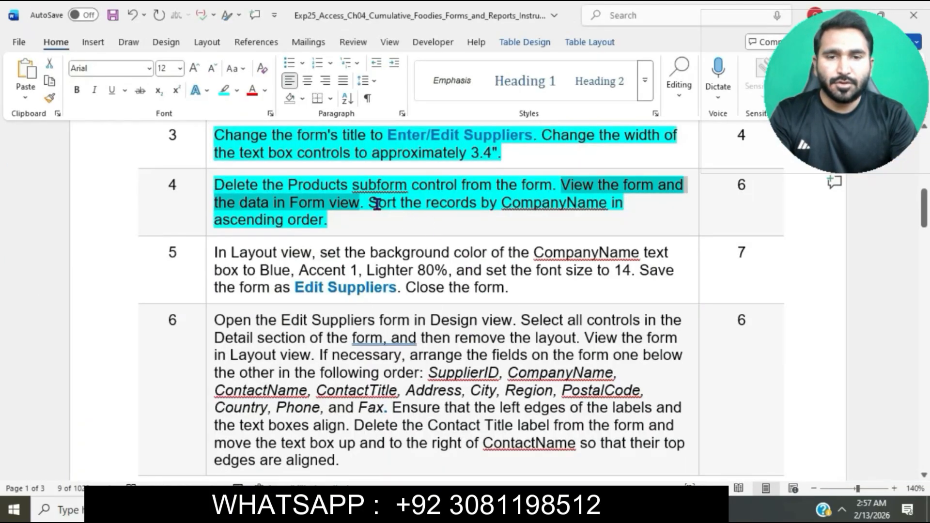
left_click_drag(372, 203, 615, 218)
left_click(485, 509)
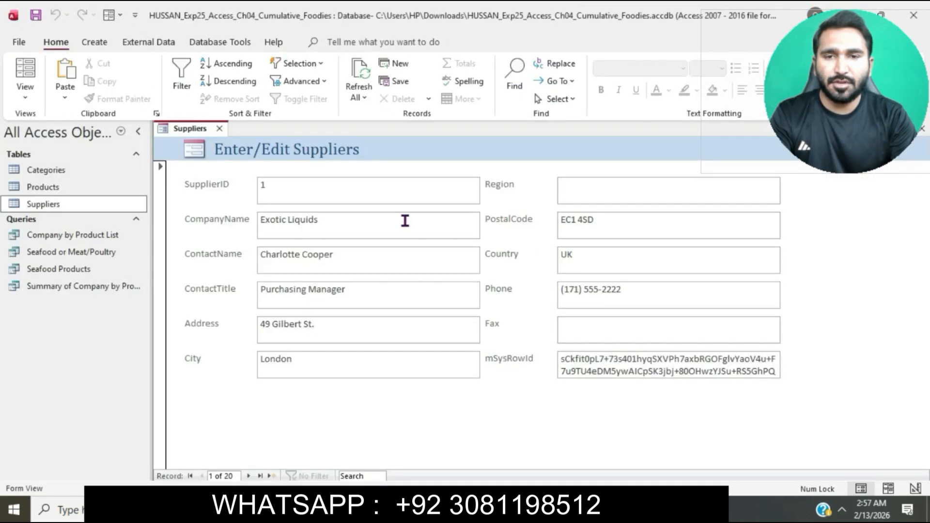
left_click(396, 220)
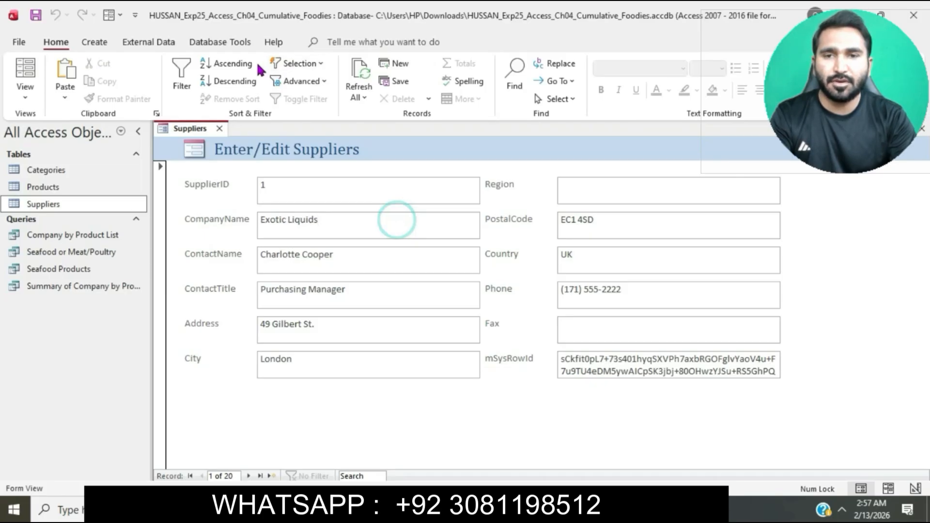
left_click(228, 63)
Step: Return to the Word instructions and highlight the step 5 text in turquoise
key("alt+Tab")
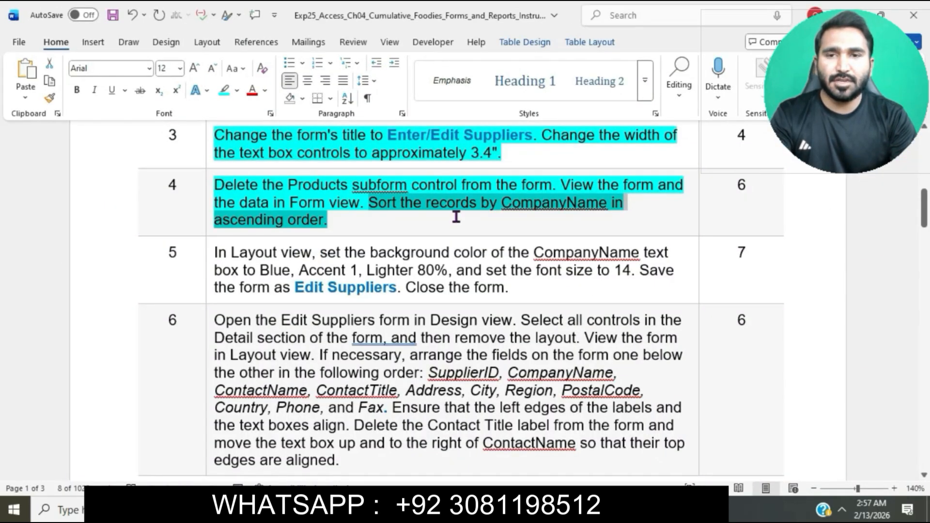
scroll(456, 216, "down", 3)
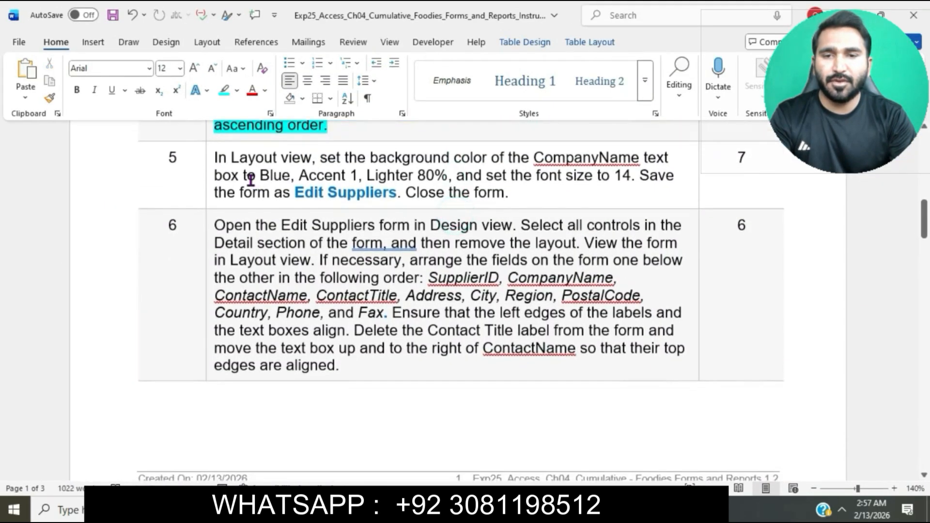
left_click(208, 160)
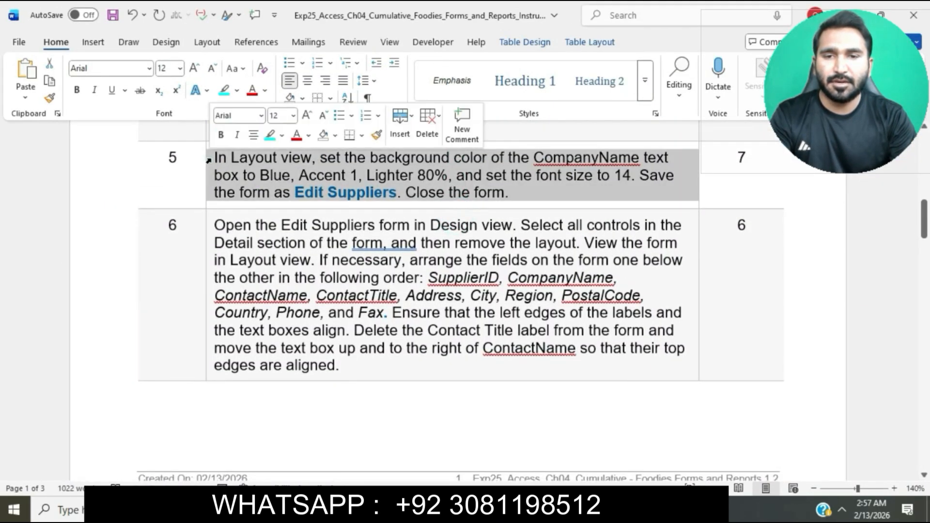
left_click(270, 135)
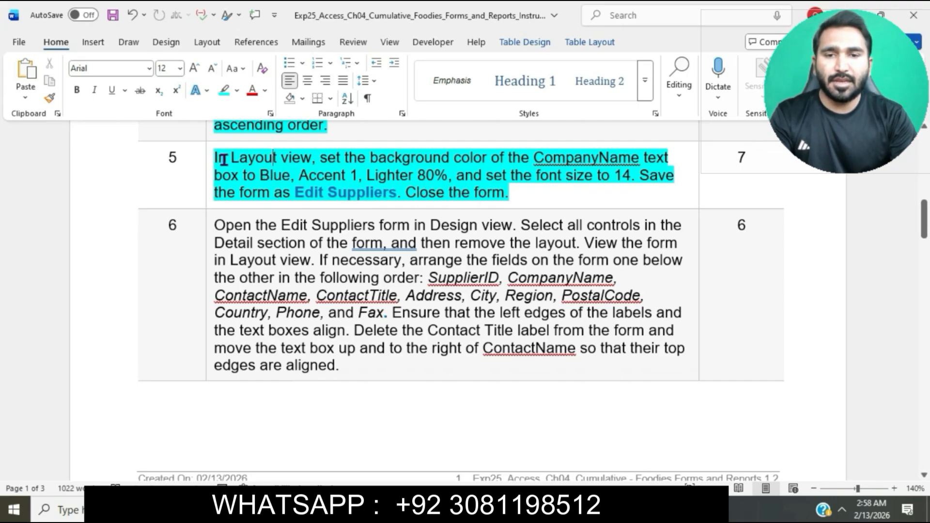
Step: Mark the Layout view phrase of step 5 in Word, then display the Suppliers form in Layout view in Access
left_click_drag(223, 158, 305, 156)
key("alt+Tab")
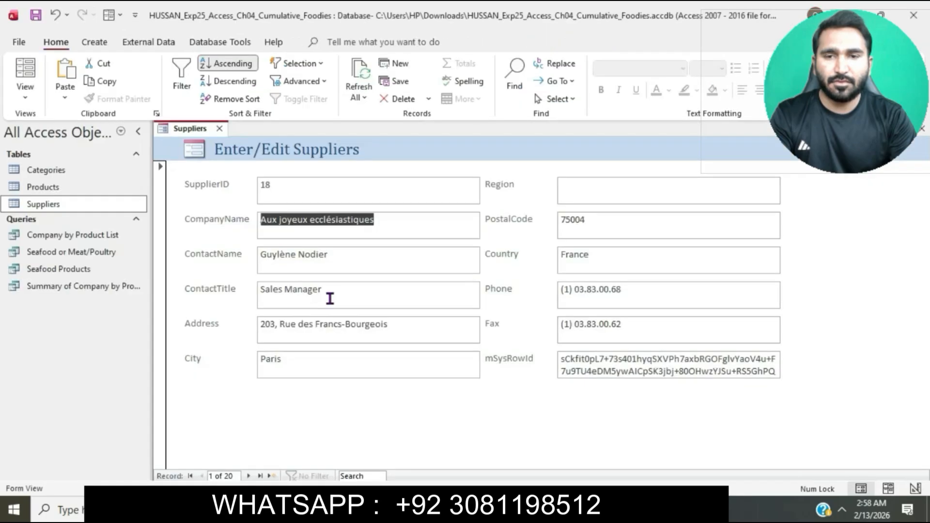
left_click(39, 103)
left_click(65, 151)
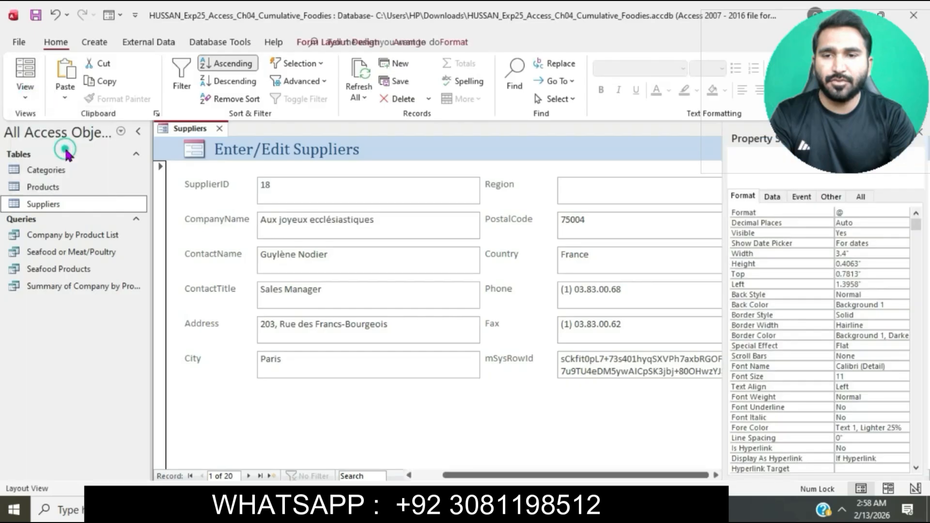
left_click(441, 424)
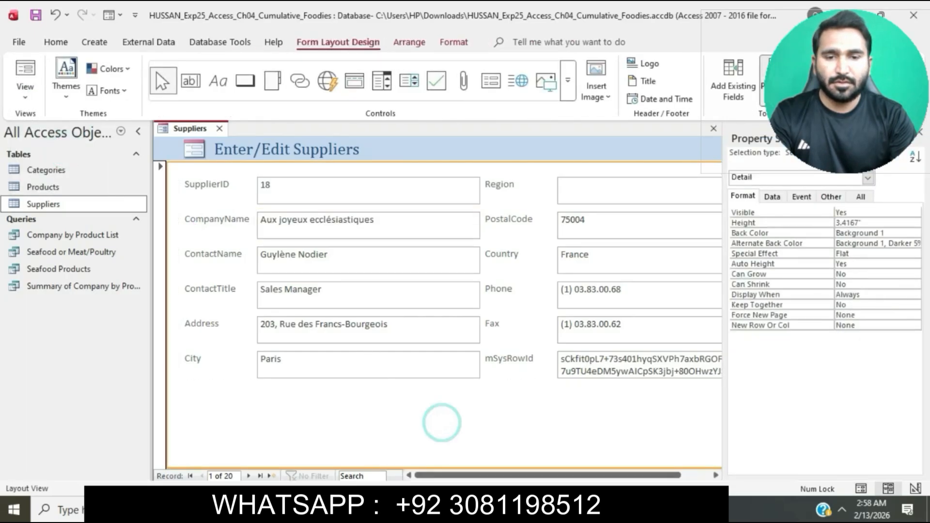
Step: Mark the background color instruction in Word, then set the CompanyName text box's background in Access to Blue, Accent 1, Lighter 80%
key("alt+Tab")
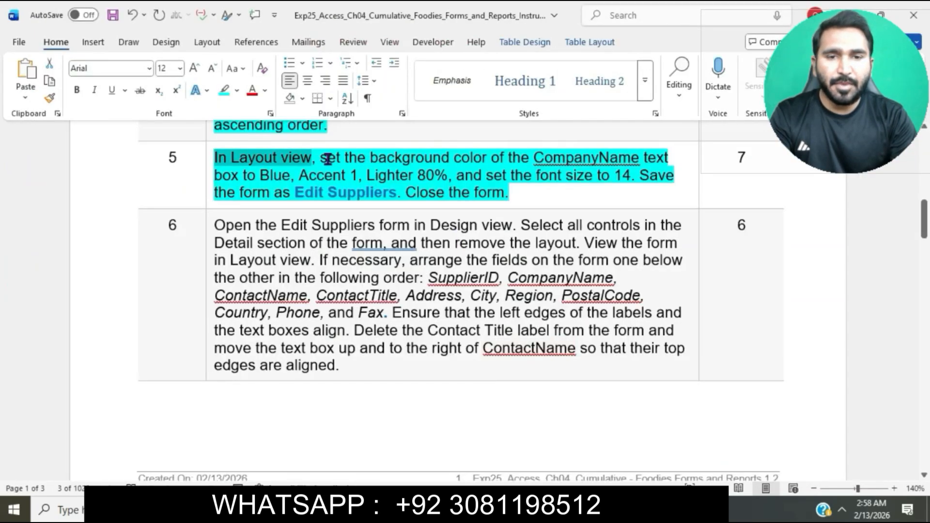
left_click_drag(327, 159, 452, 177)
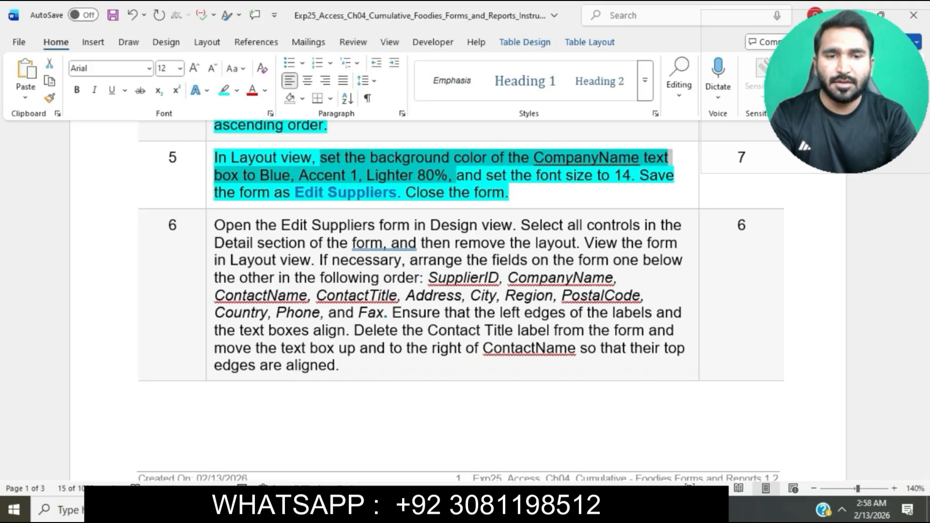
left_click(493, 511)
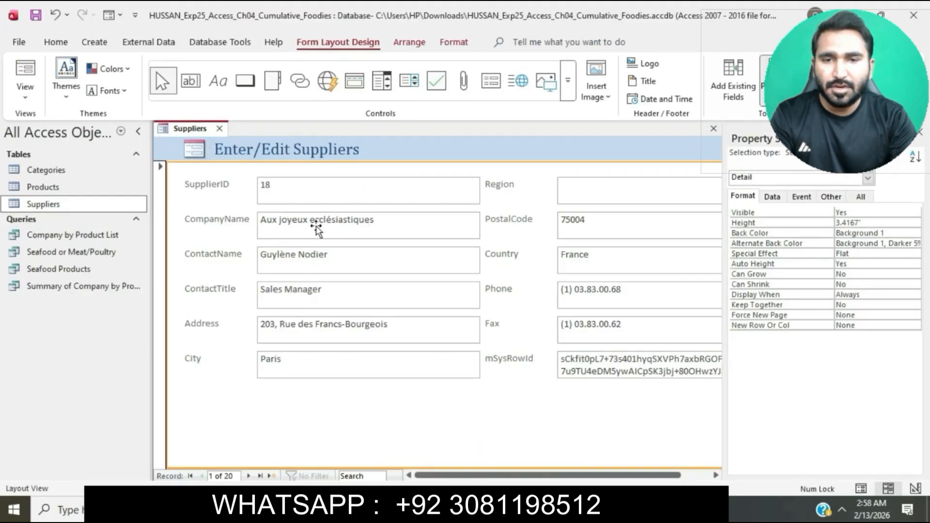
left_click(315, 235)
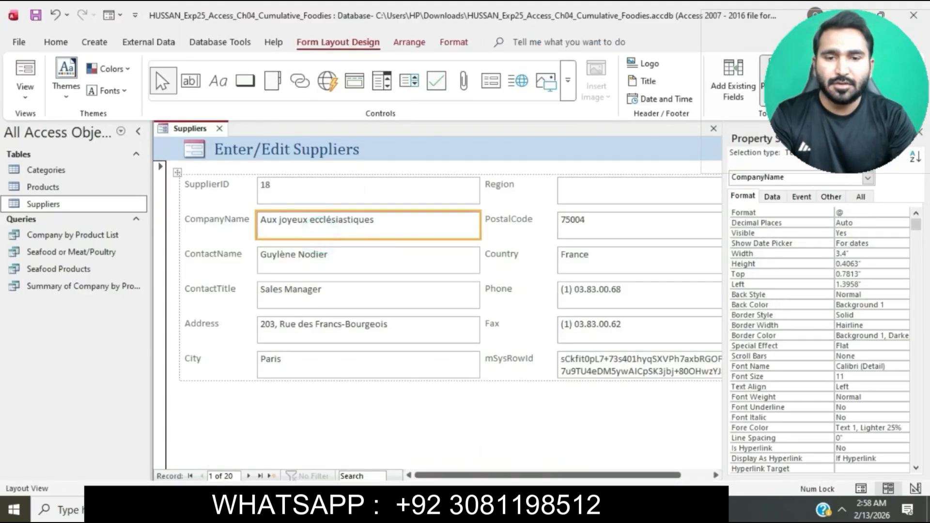
key("alt+Tab")
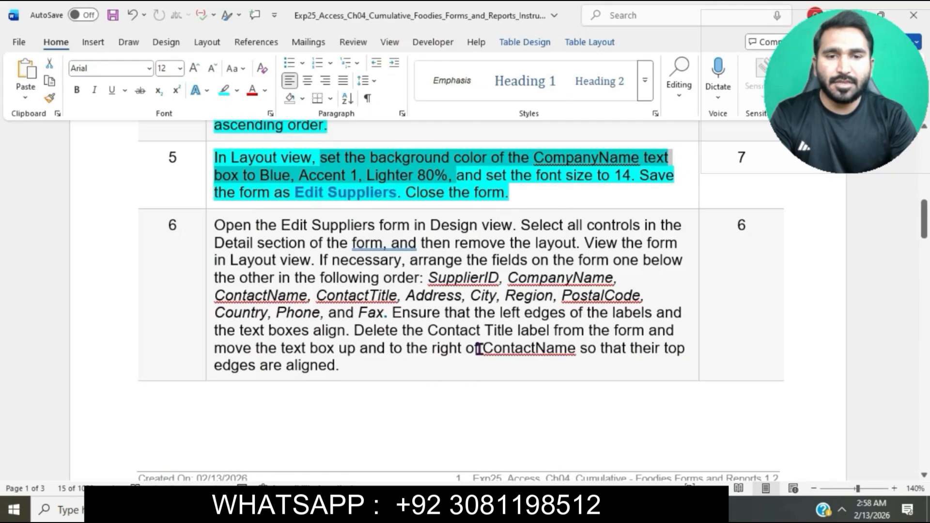
key("alt+Tab")
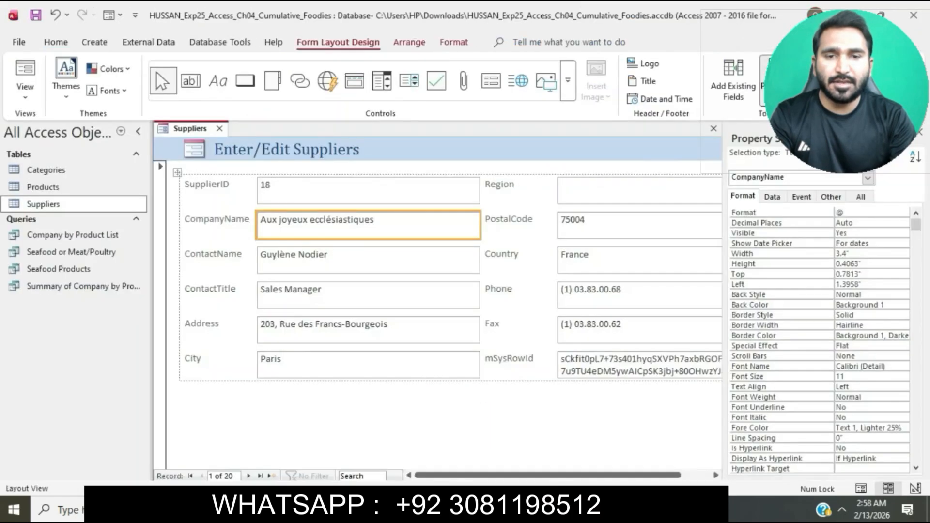
left_click(453, 44)
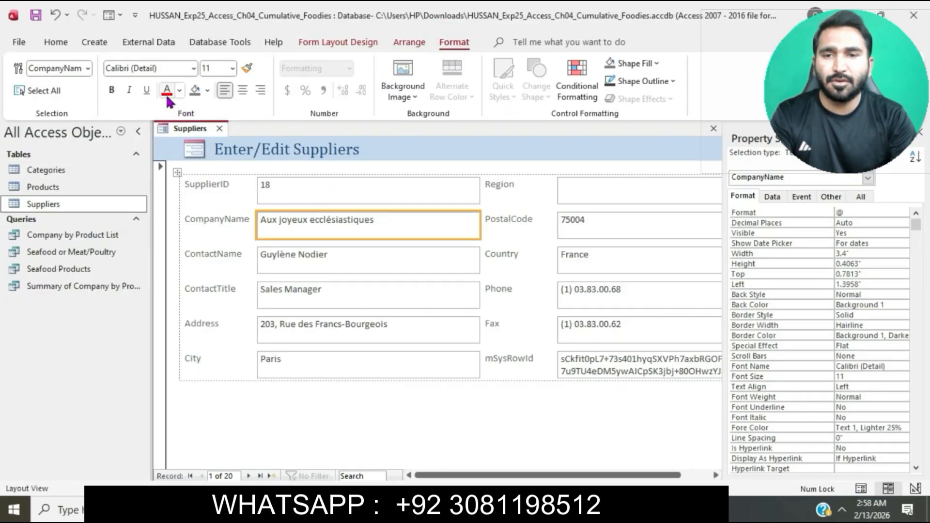
left_click(208, 91)
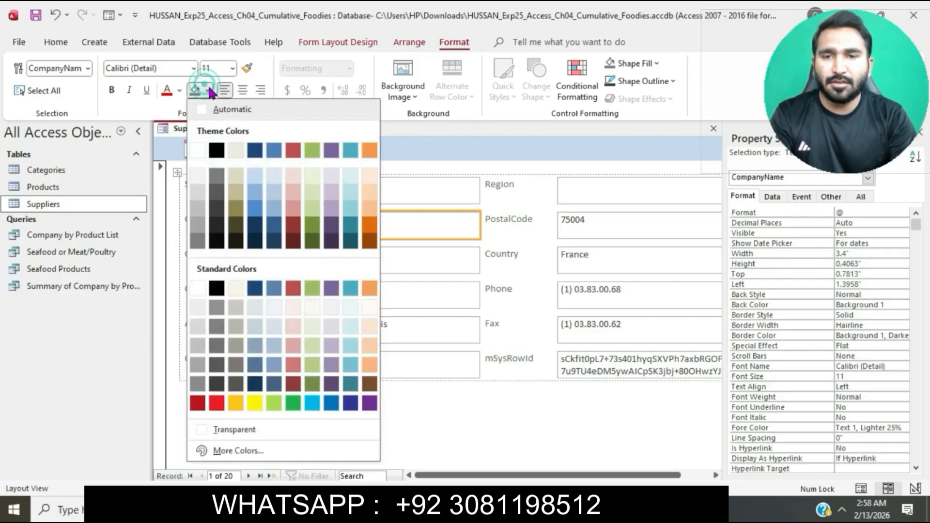
left_click(274, 177)
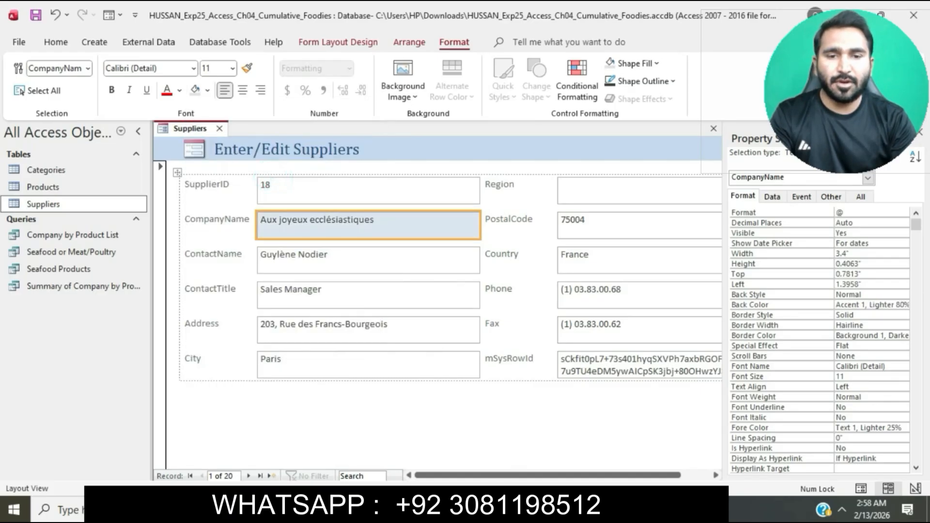
Step: Mark the font size instruction in Word, then set the CompanyName text box's font size in Access to 14
key("alt+Tab")
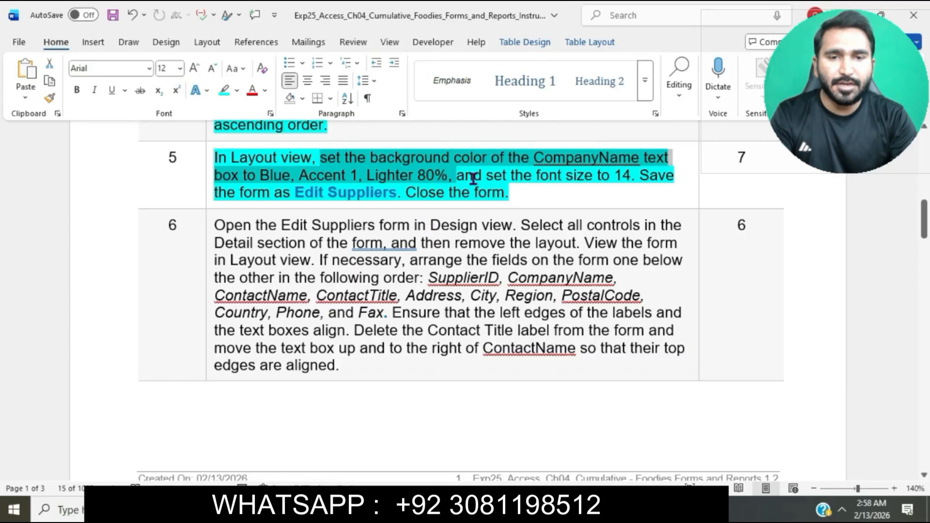
left_click_drag(468, 178, 631, 180)
left_click(455, 509)
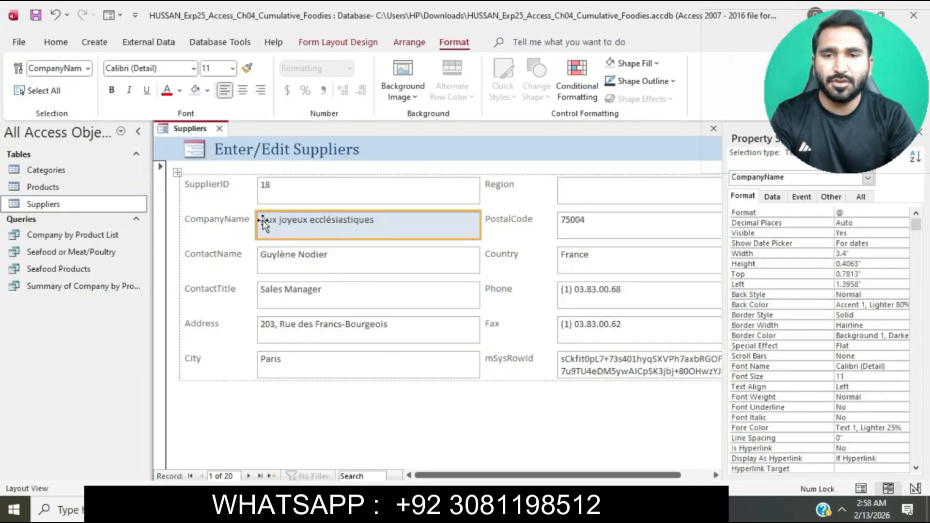
left_click(233, 68)
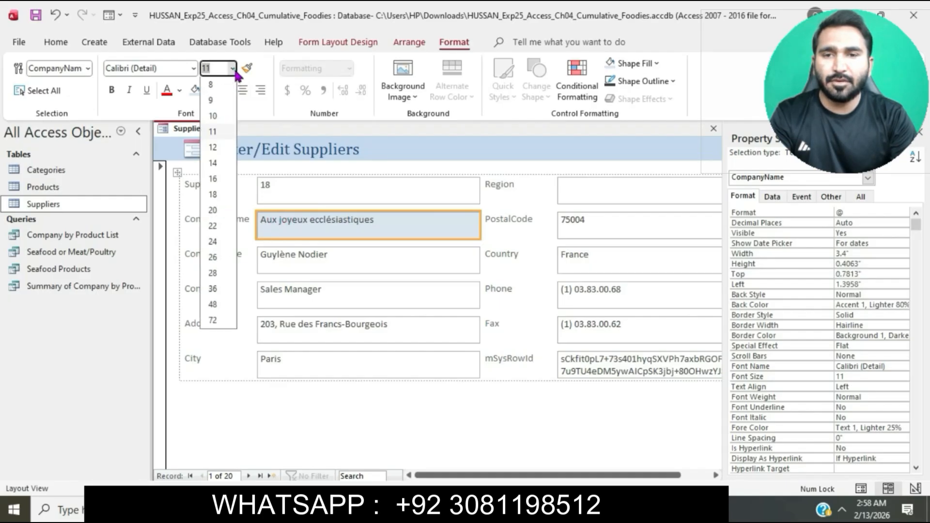
left_click(217, 163)
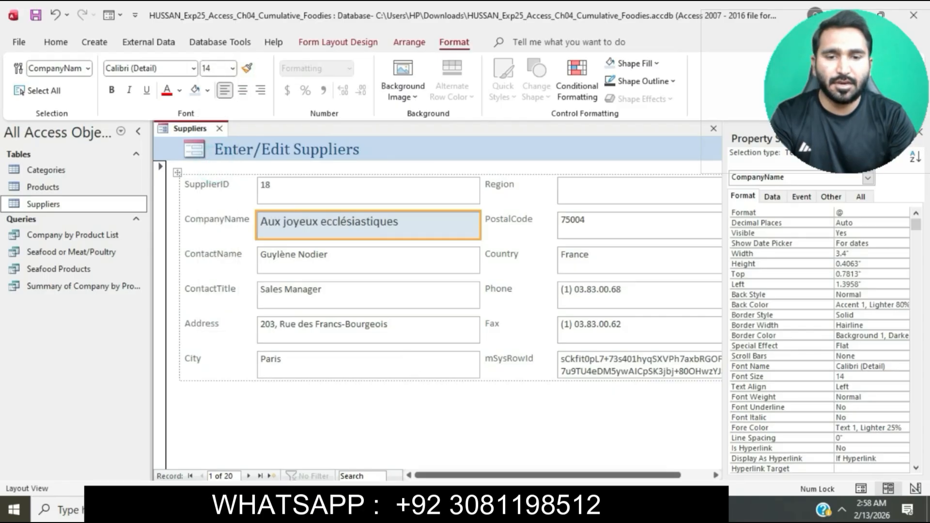
Step: Copy the form name from step 5 in Word and save the Access form as Edit Suppliers
key("alt+Tab")
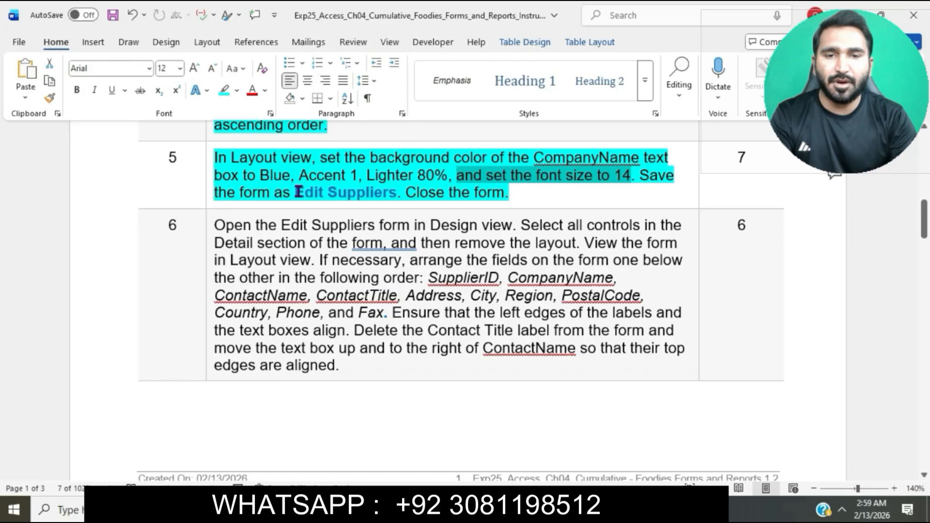
left_click_drag(296, 193, 396, 193)
key("ctrl+c")
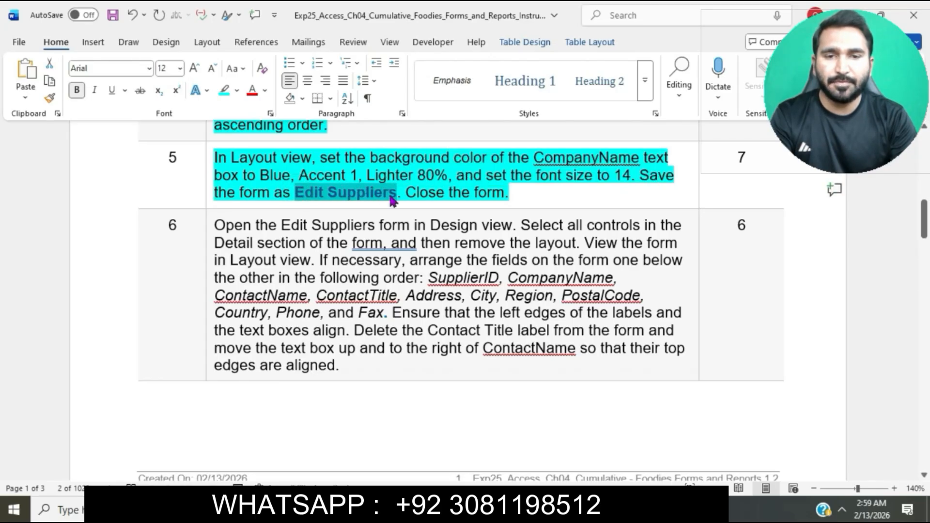
key("alt+Tab")
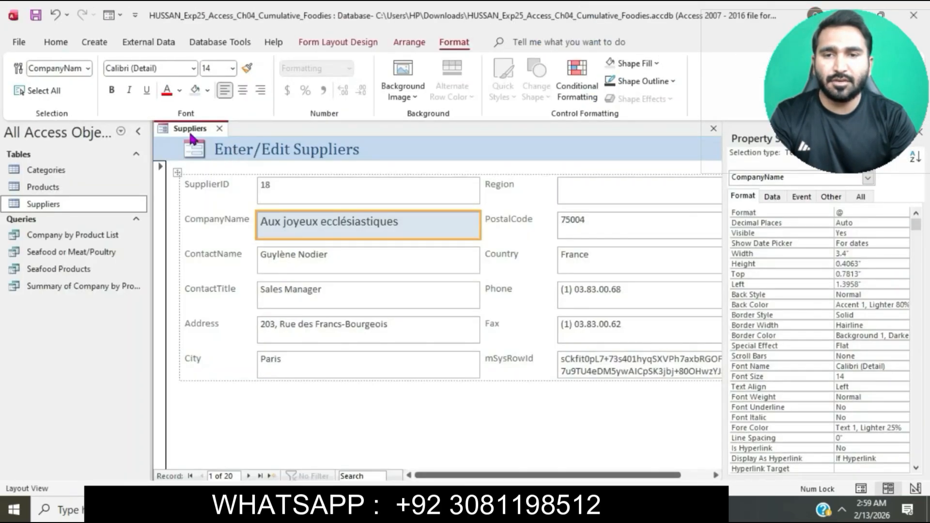
right_click(192, 139)
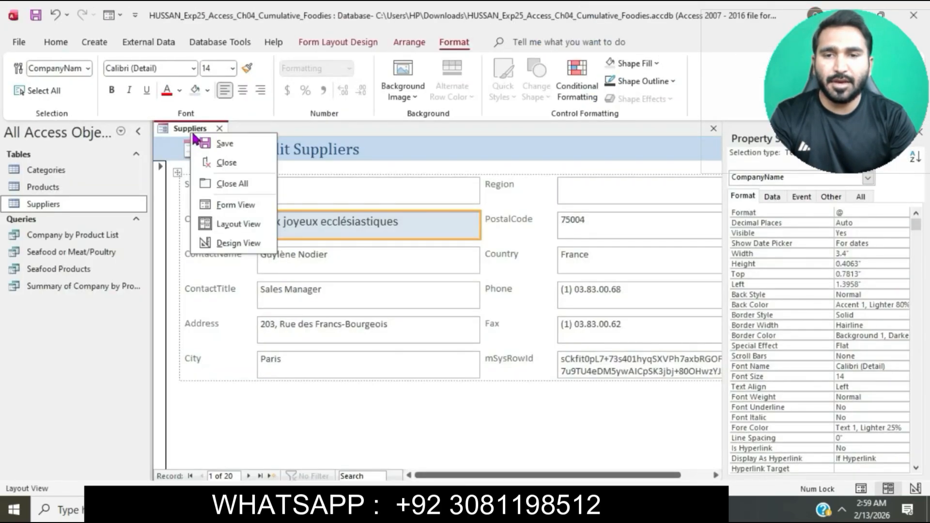
left_click(221, 144)
key("ctrl+v")
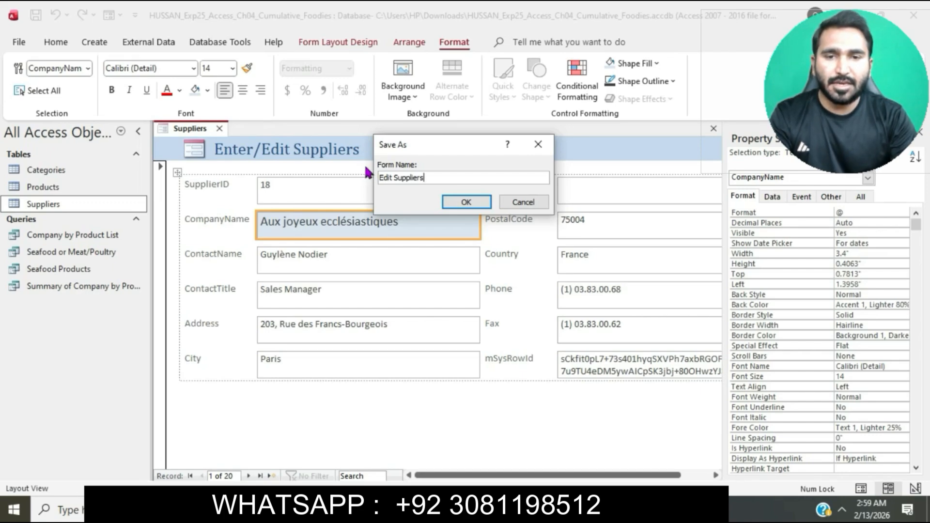
left_click(462, 202)
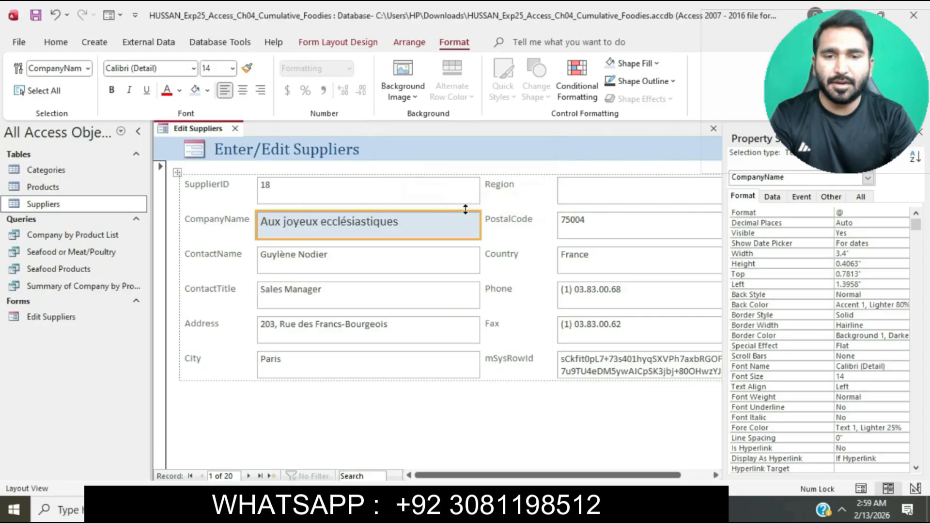
Step: Select the closing sentence of step 5 in Word, then close the Edit Suppliers form in Access
left_click(466, 508)
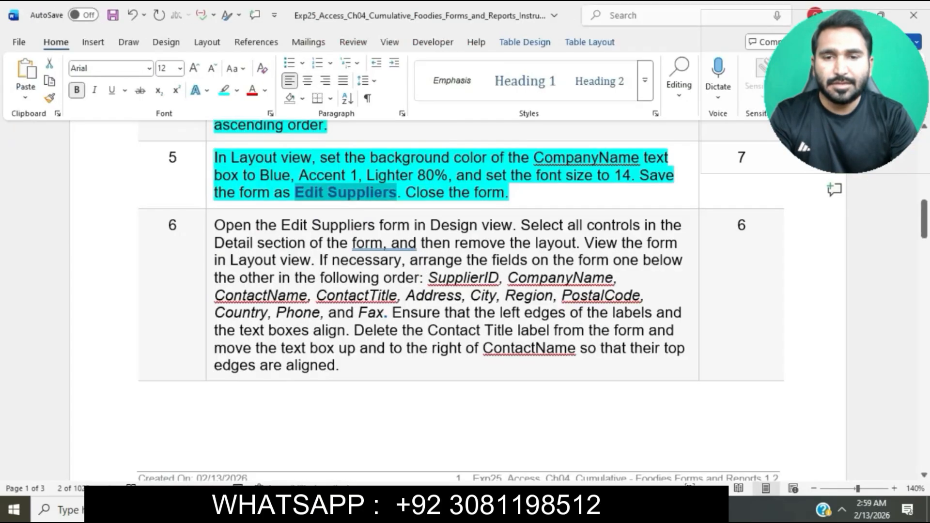
left_click_drag(404, 193, 507, 193)
left_click(472, 508)
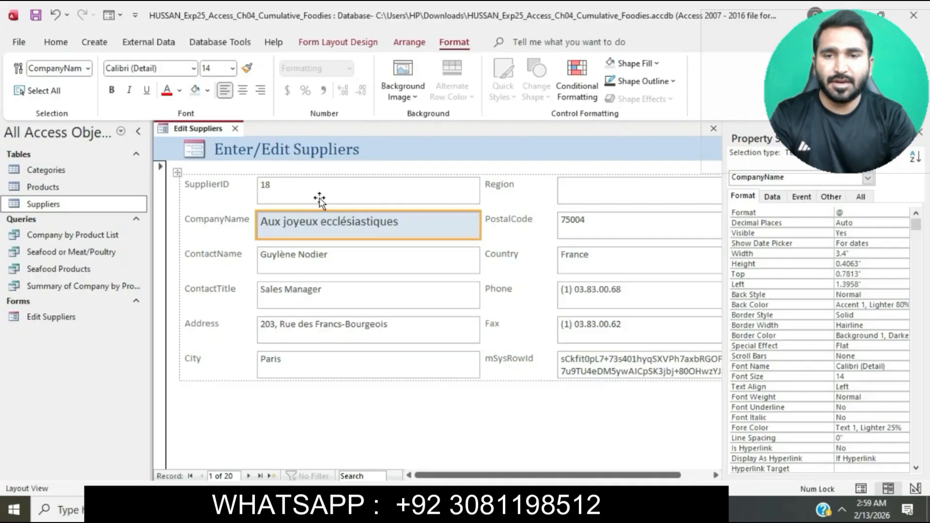
right_click(207, 129)
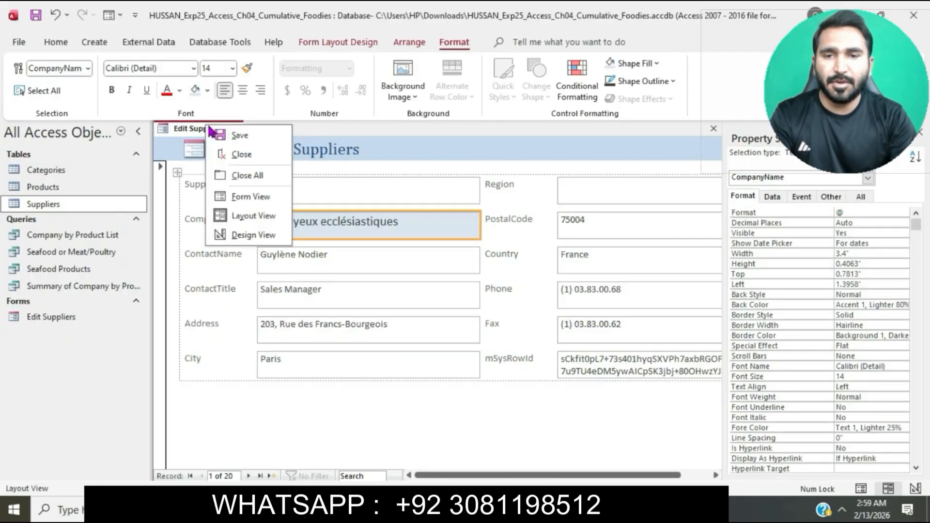
left_click(258, 154)
Step: Return to the Word instructions and highlight the step 6 text in turquoise
left_click(445, 509)
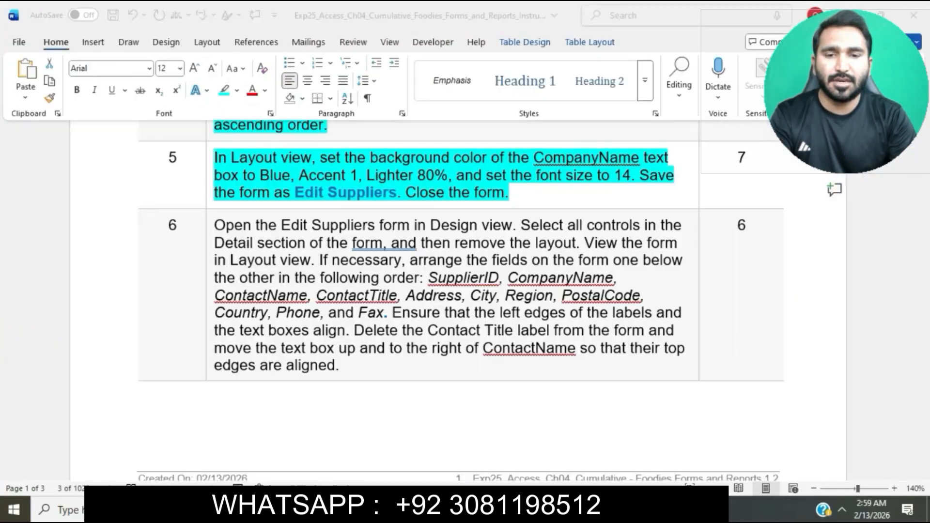
left_click(457, 228)
scroll(454, 227, "down", 3)
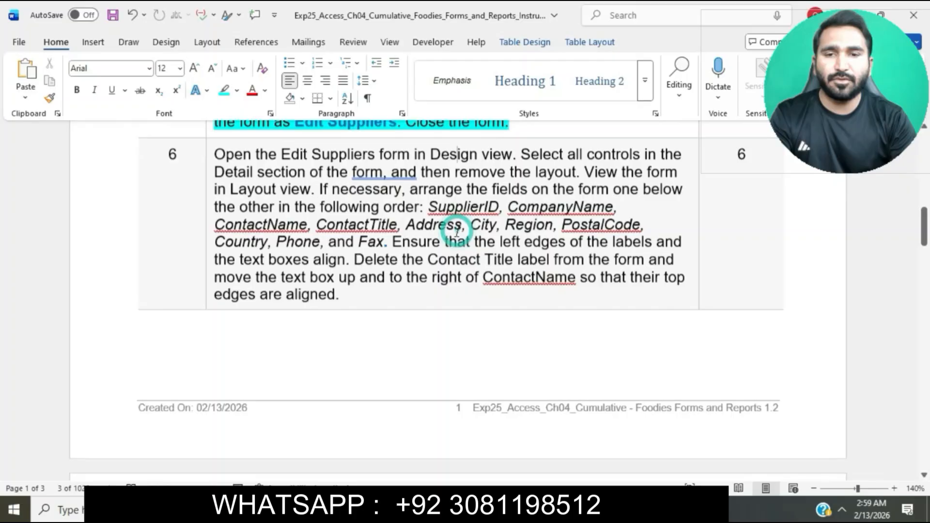
left_click(211, 161)
left_click(270, 132)
left_click(289, 180)
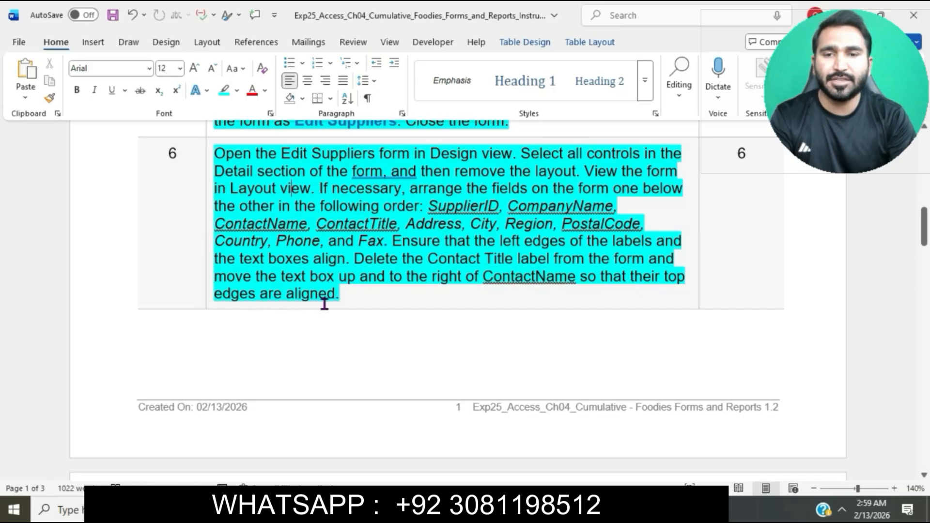
Step: Mark the opening sentence of step 6 in Word, then open the Edit Suppliers form in Design view in Access
left_click_drag(219, 154, 512, 154)
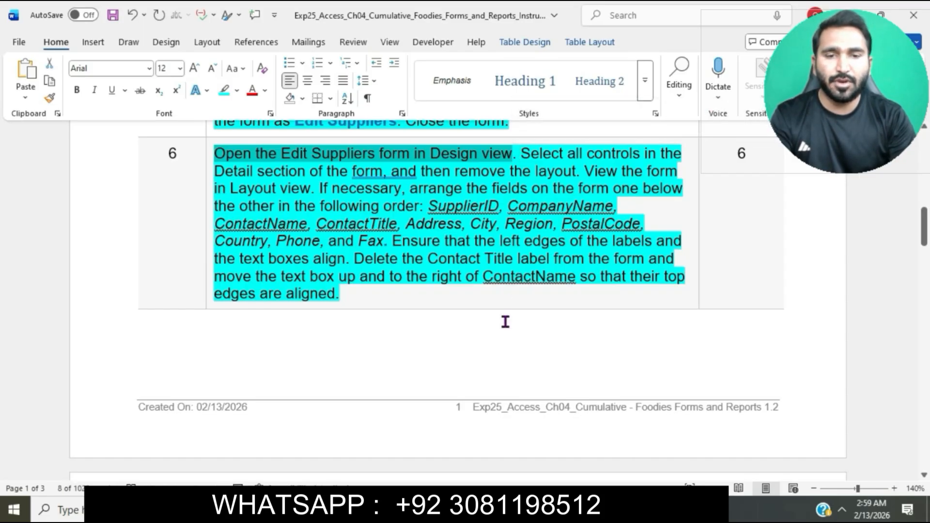
left_click(492, 509)
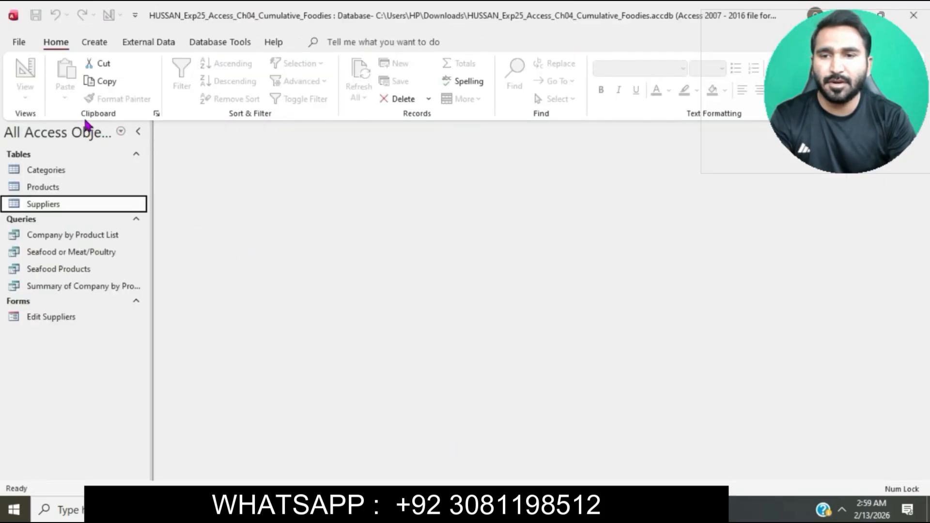
double_click(79, 320)
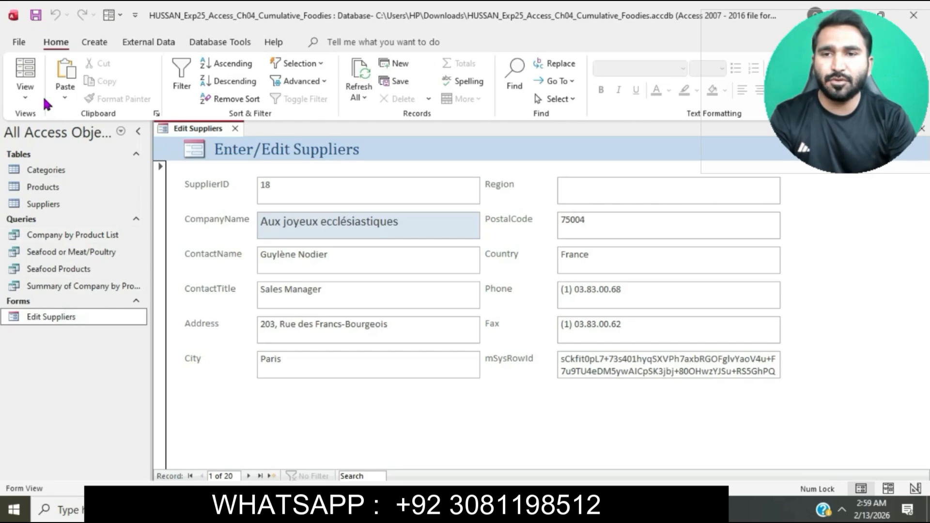
left_click(35, 103)
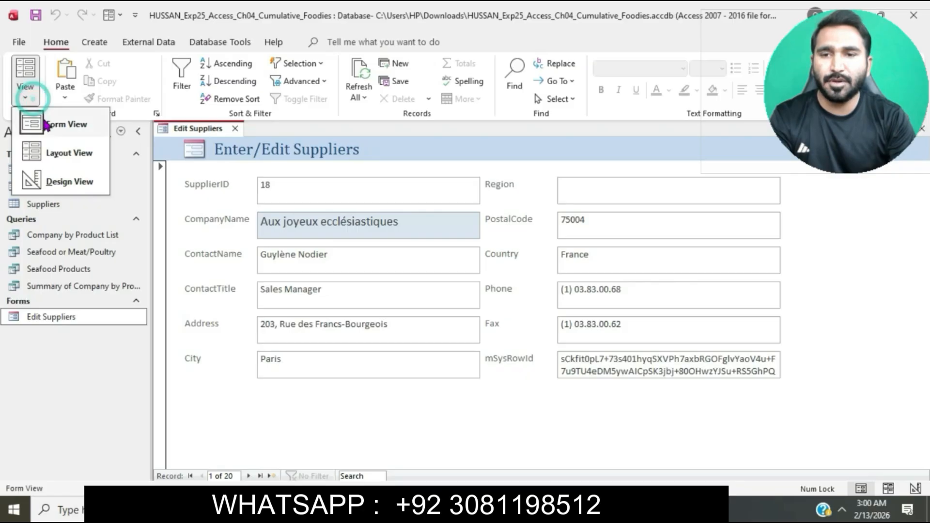
left_click(71, 187)
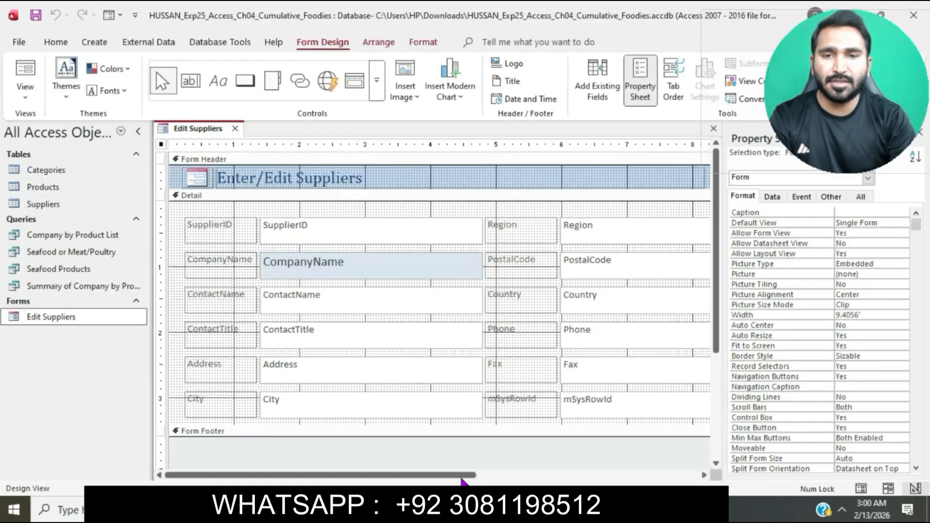
Step: Mark the control selection instruction in Word, then select all controls in the Detail section of the Access form
left_click(467, 509)
left_click(516, 153)
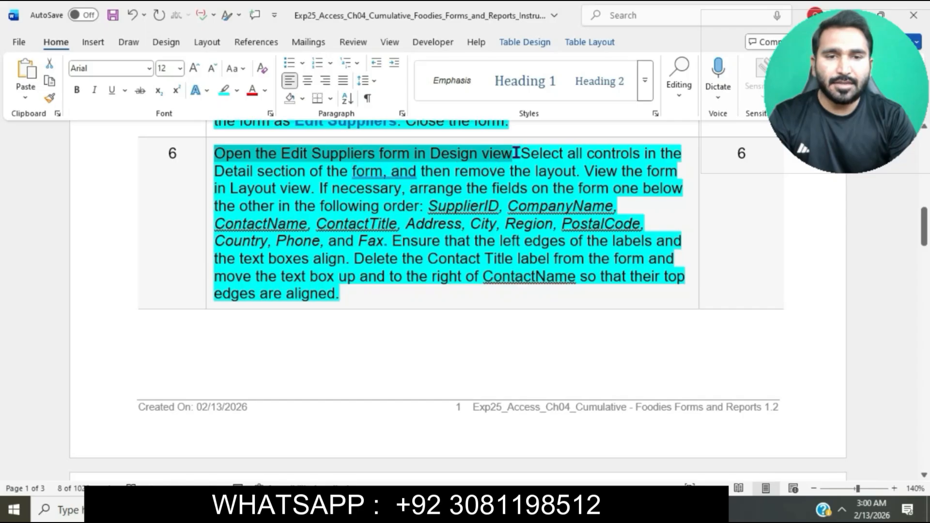
left_click_drag(526, 153, 675, 153)
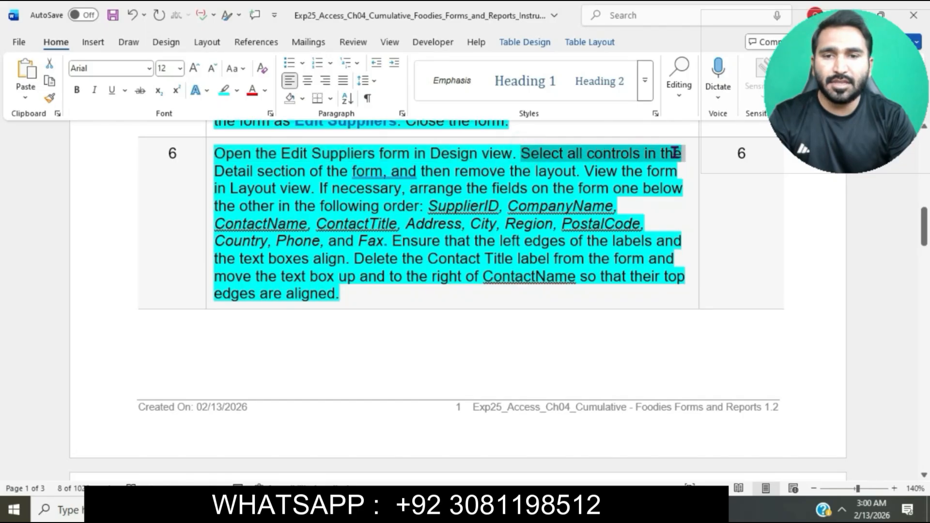
left_click_drag(591, 158, 391, 173)
key("alt+Tab")
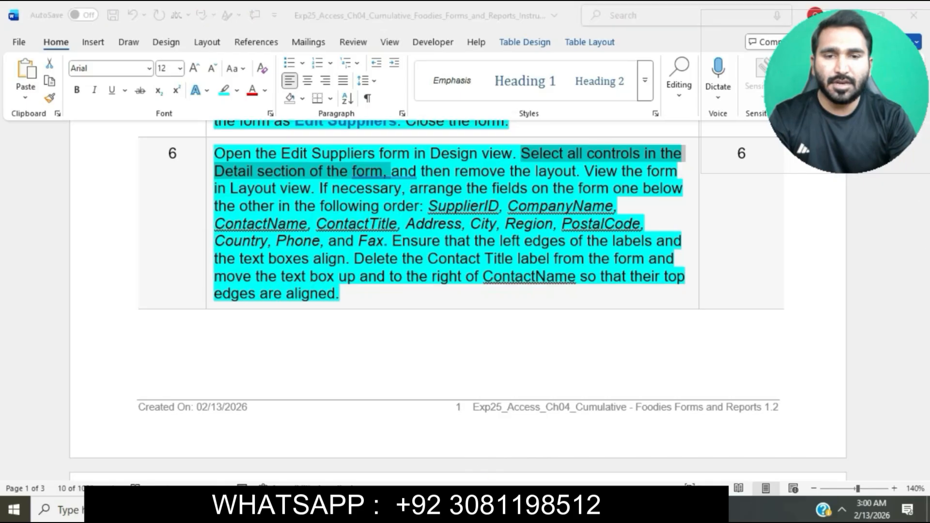
left_click(210, 221)
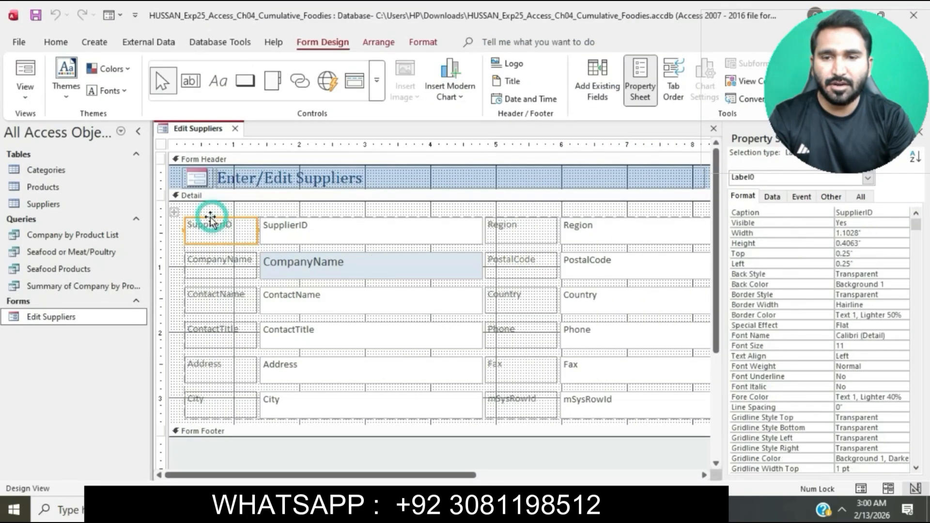
left_click(172, 219)
left_click(177, 213)
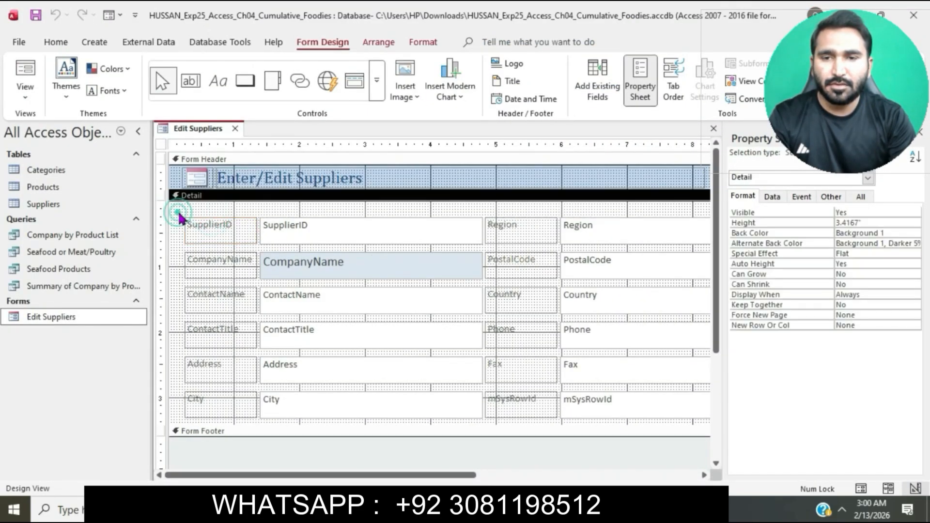
left_click(196, 223)
left_click(175, 211)
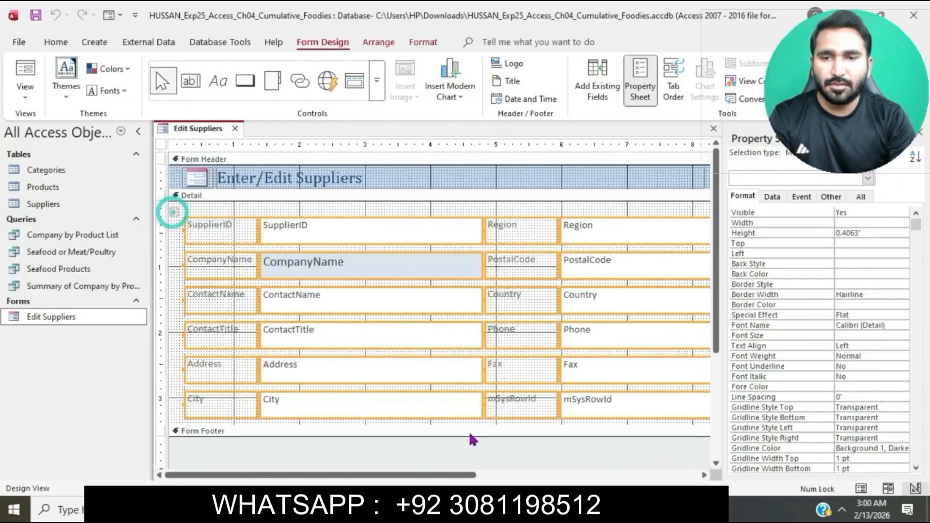
Step: Mark the layout removal instruction in Word, then remove the layout from the selected Detail controls in Access
left_click(490, 508)
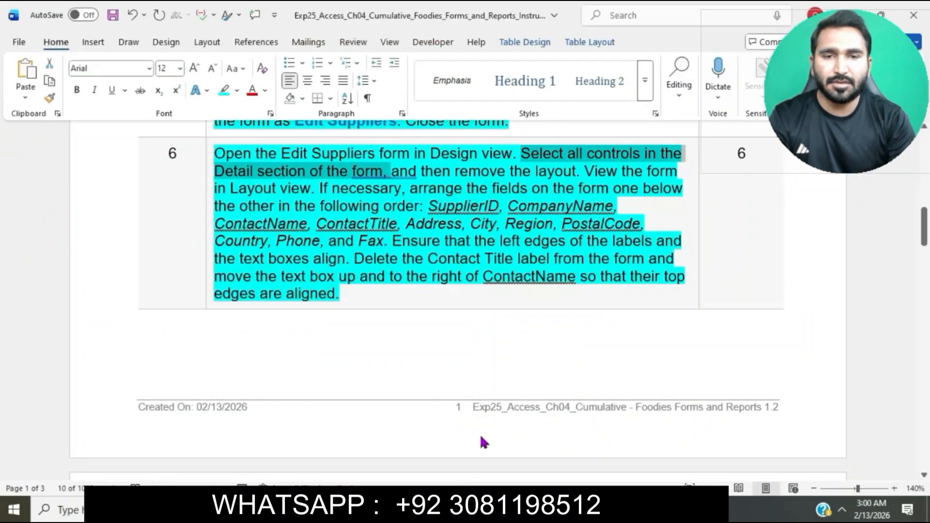
left_click_drag(313, 183, 558, 175)
left_click(489, 508)
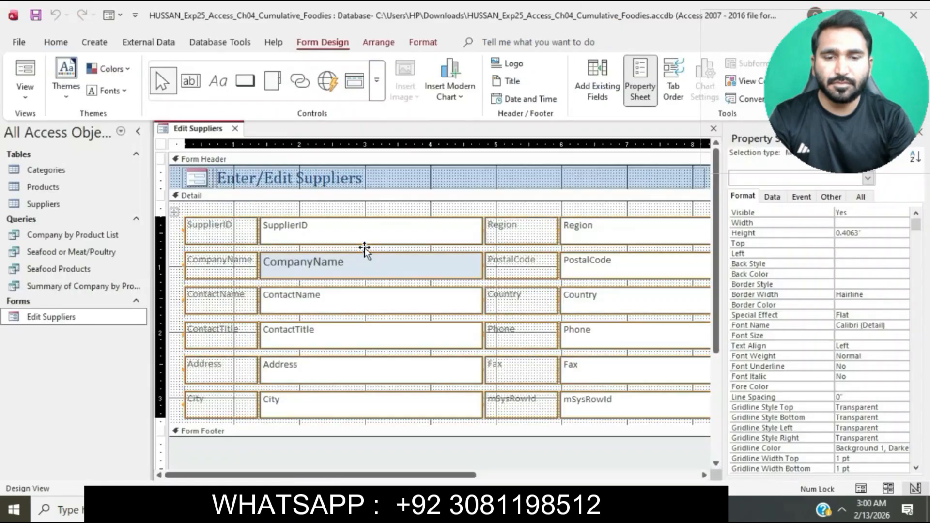
left_click(364, 249)
right_click(232, 224)
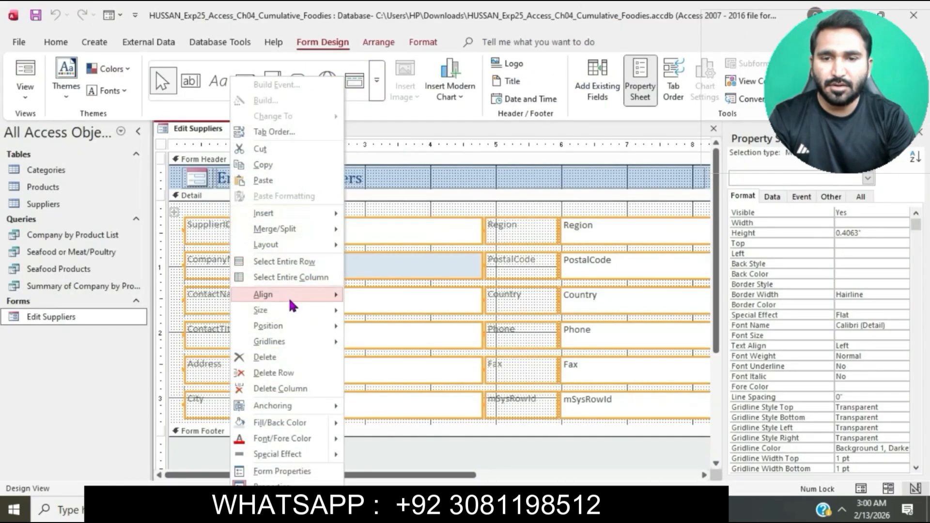
mouse_move(290, 301)
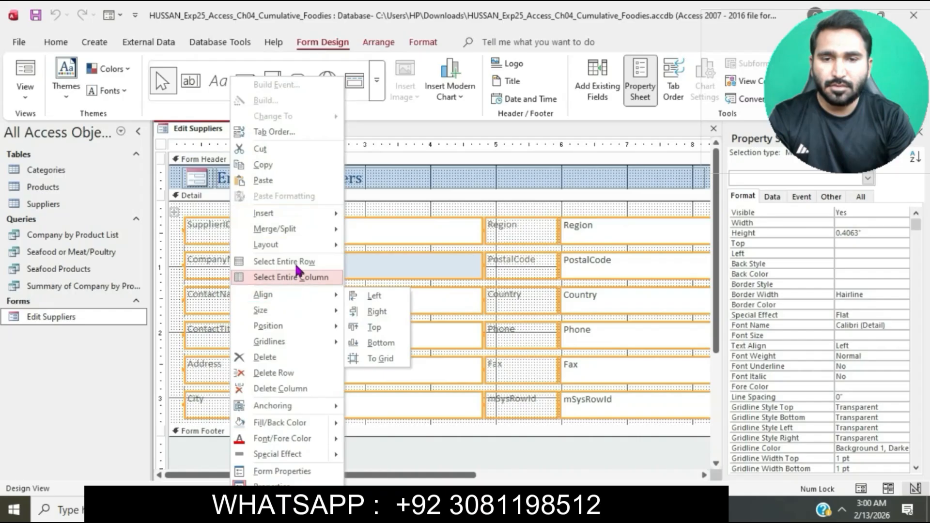
mouse_move(300, 249)
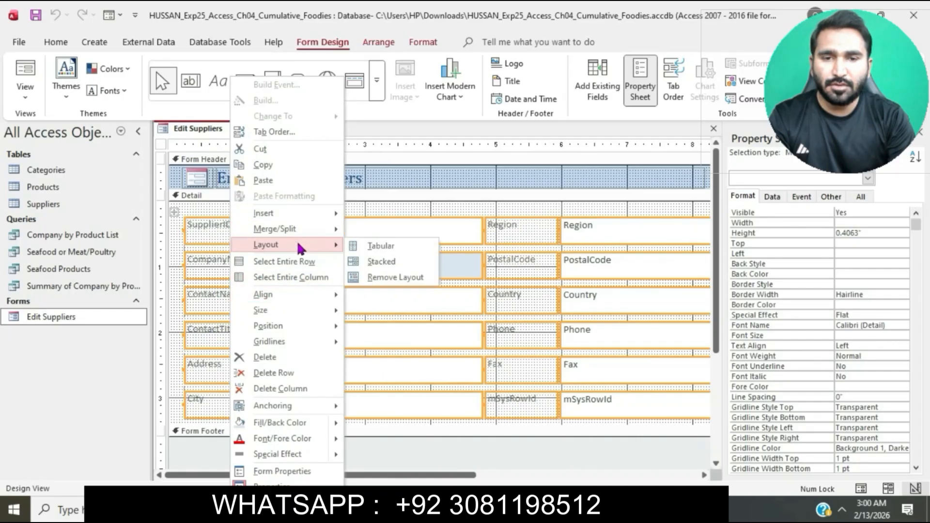
left_click(403, 278)
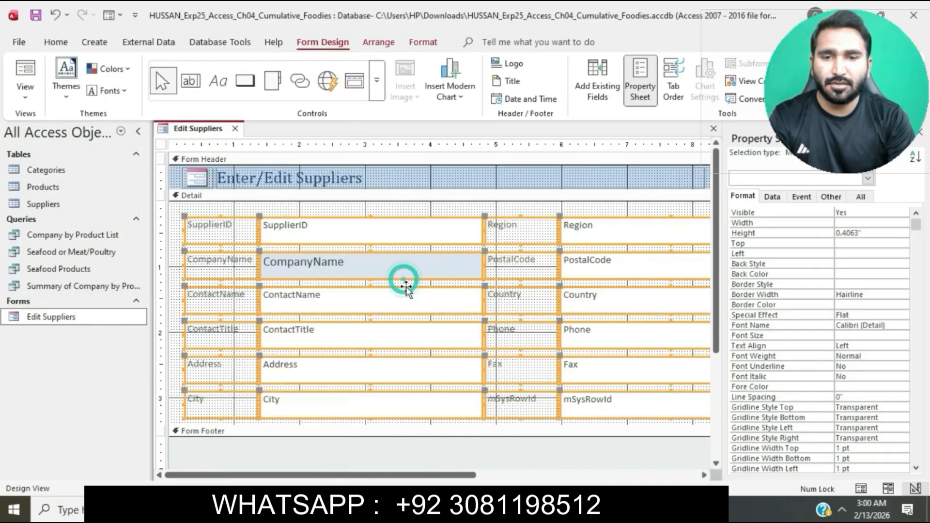
Step: Mark the Layout view sentence of step 6 in Word, then switch the Edit Suppliers form to Layout view in Access
left_click(457, 508)
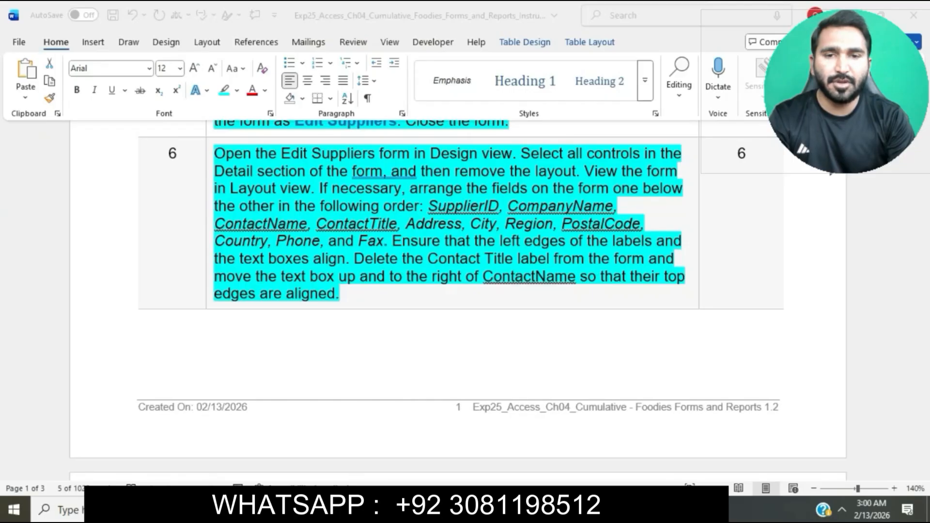
left_click_drag(392, 171, 315, 188)
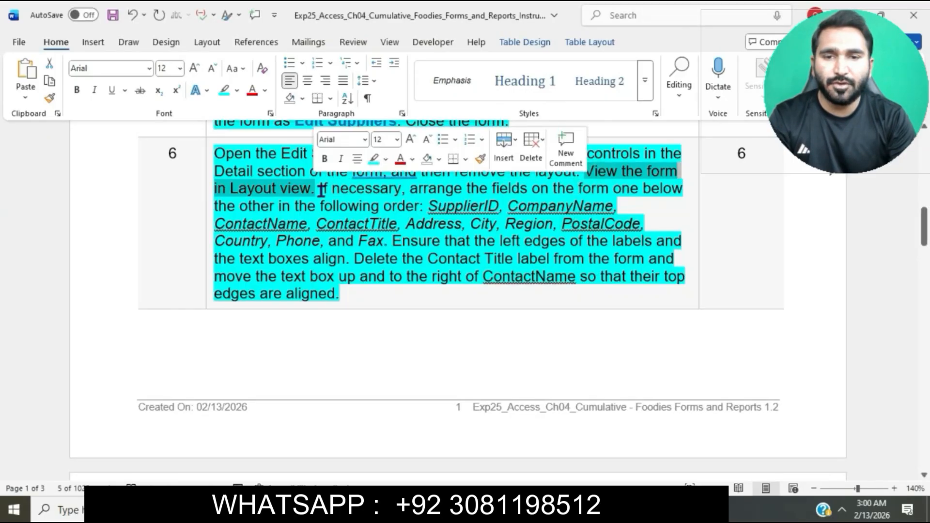
key("alt+Tab")
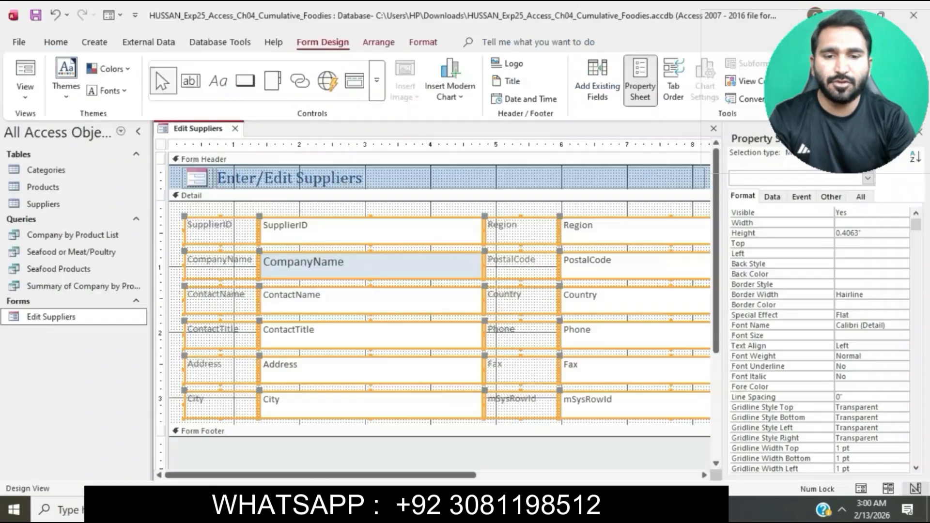
left_click(27, 98)
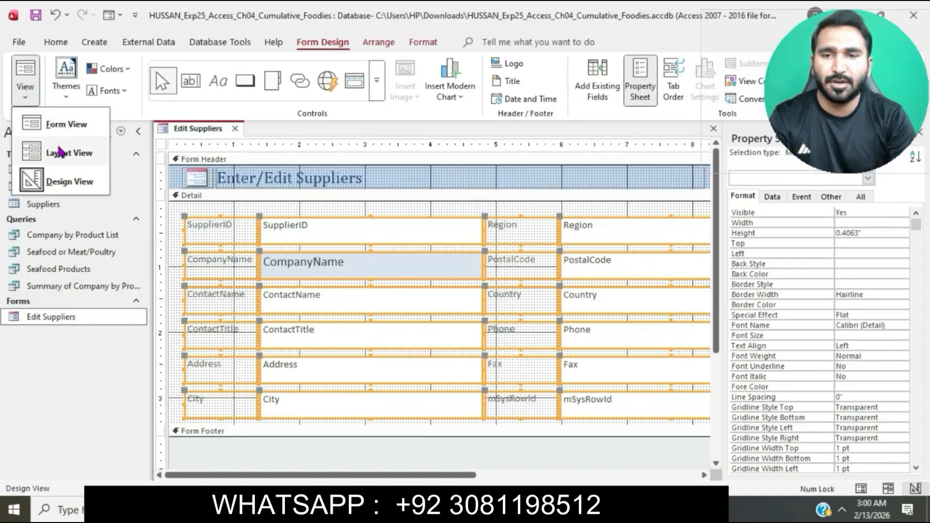
left_click(61, 152)
Step: Compare the field order required by step 6 in Word with the arrangement of fields on the Edit Suppliers form in Access
key("alt+Tab")
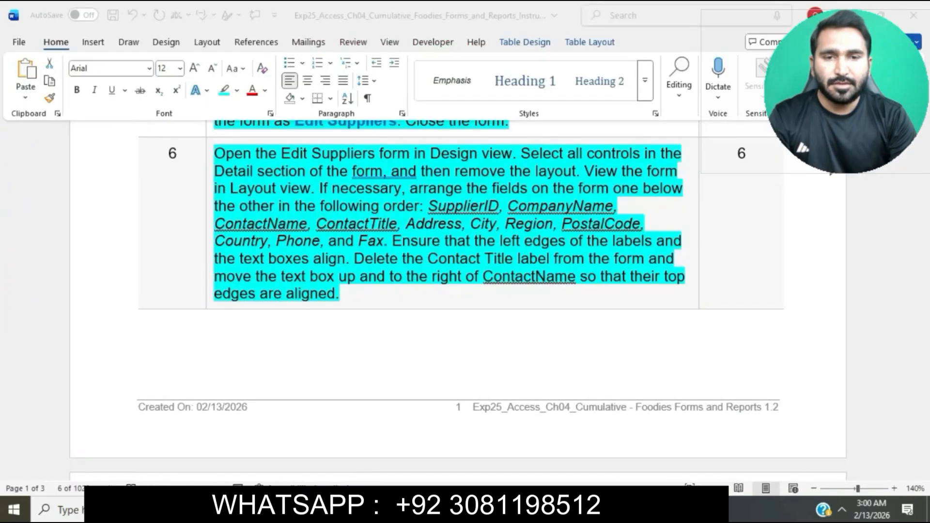
left_click_drag(585, 171, 326, 191)
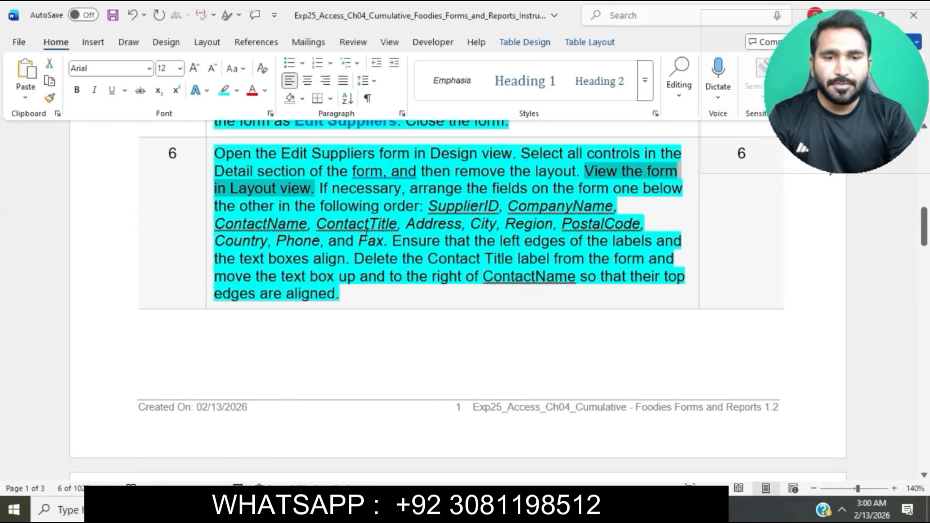
left_click(323, 189)
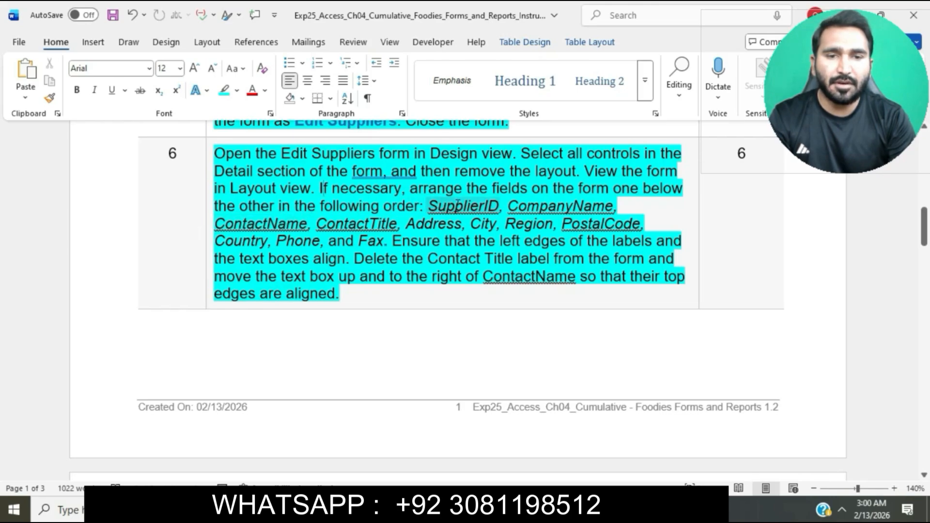
left_click(457, 510)
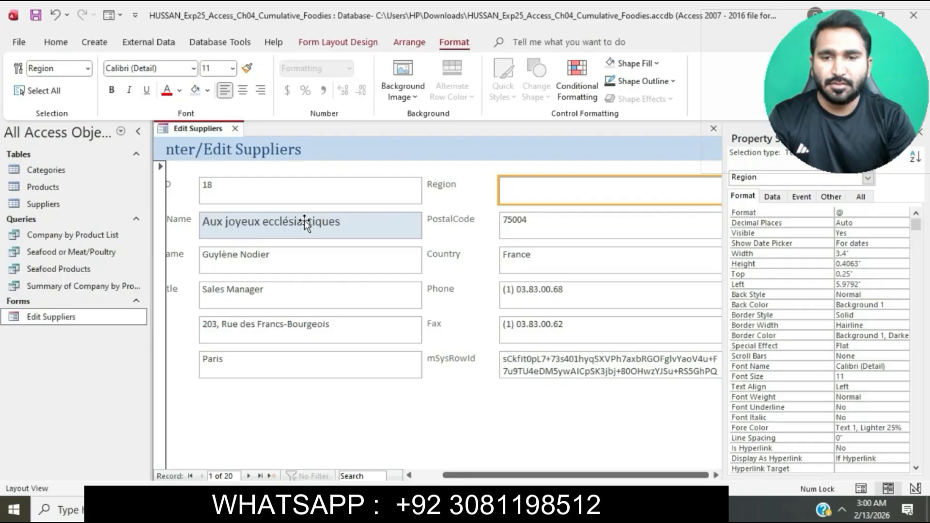
left_click_drag(453, 474, 407, 475)
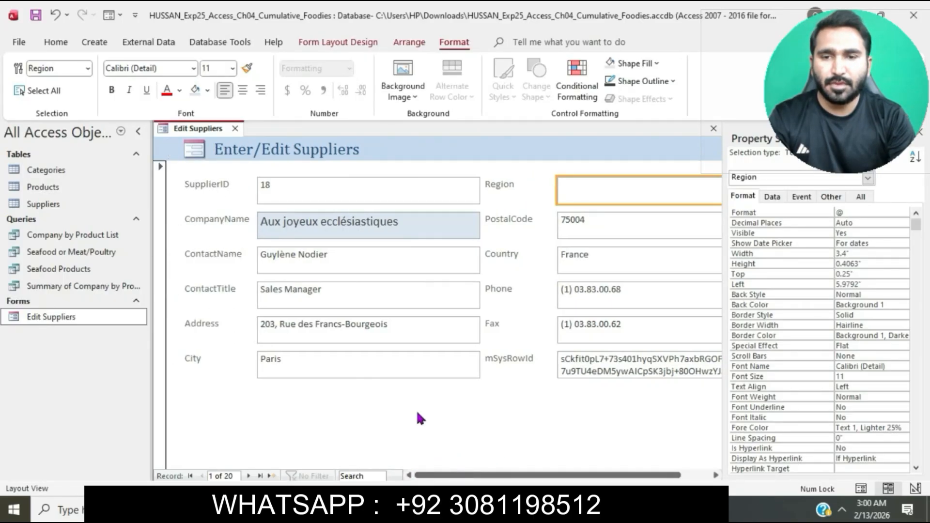
key("alt+Tab")
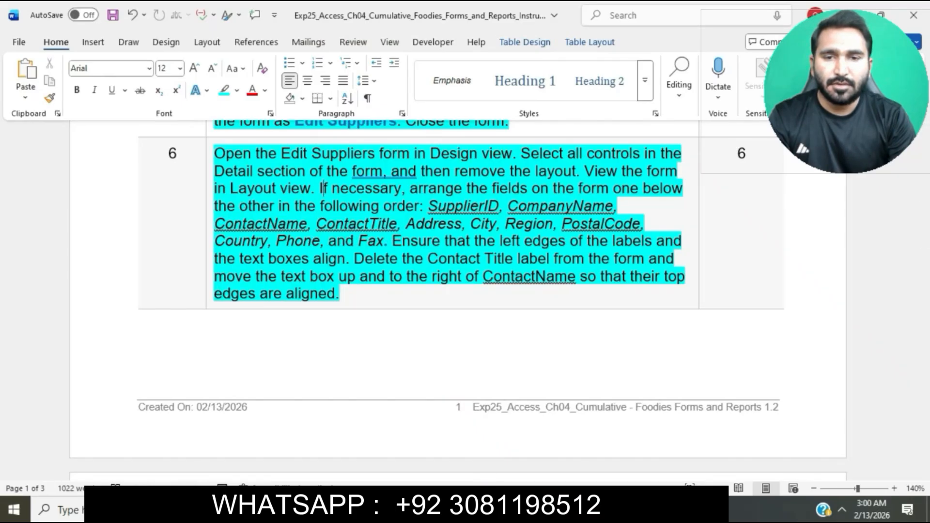
key("alt+Tab")
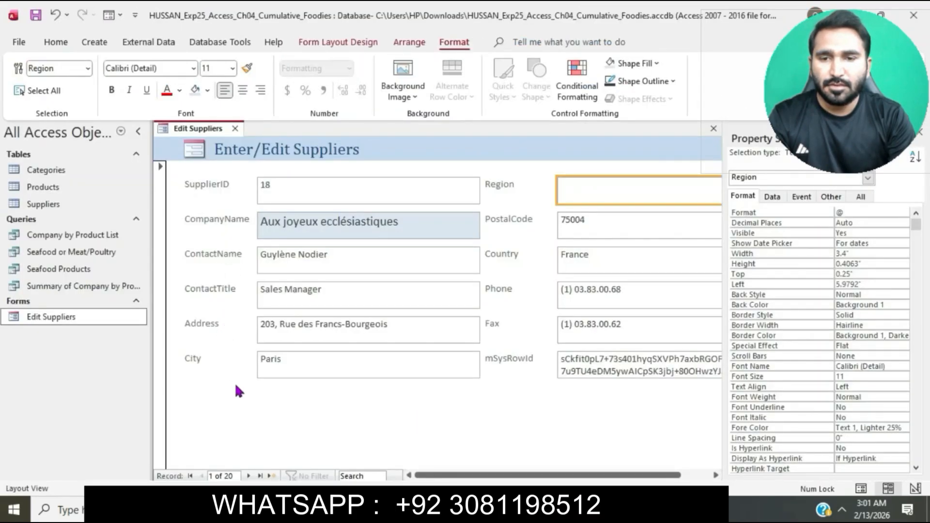
key("alt+Tab")
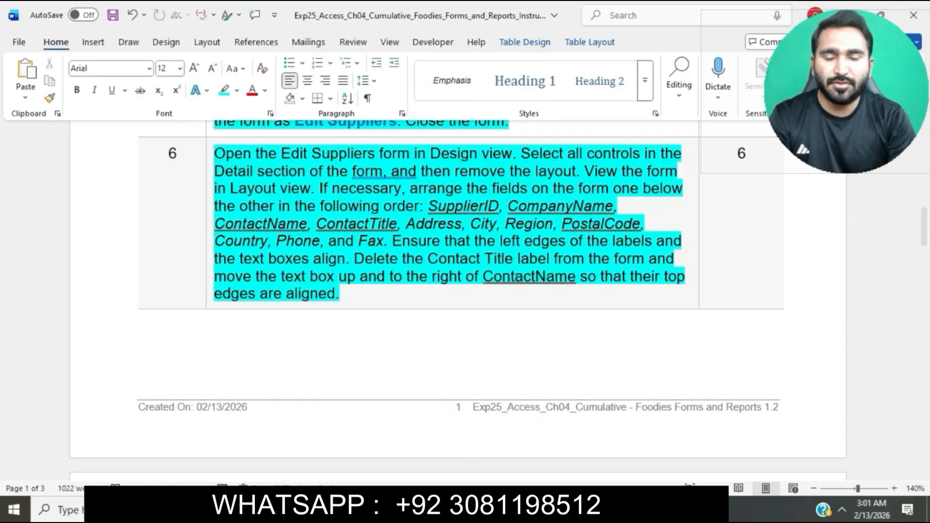
key("alt+Tab")
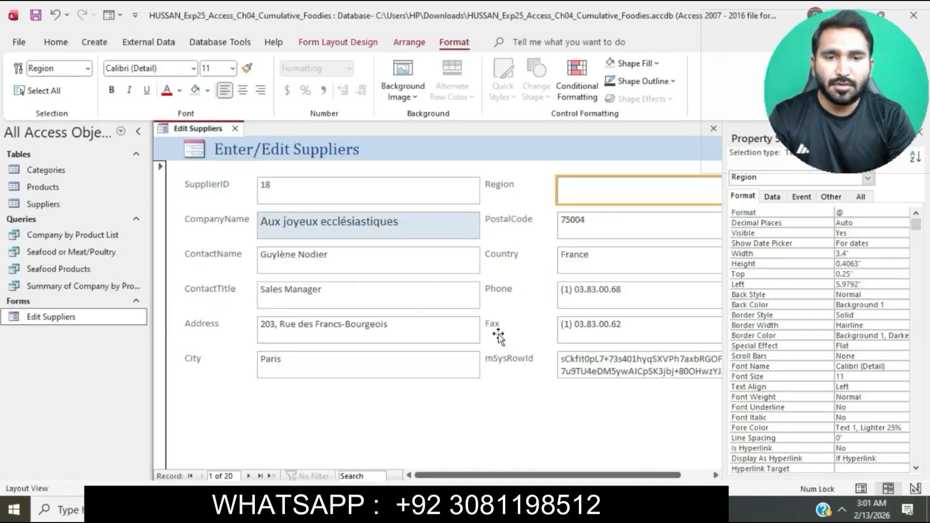
key("alt+Tab")
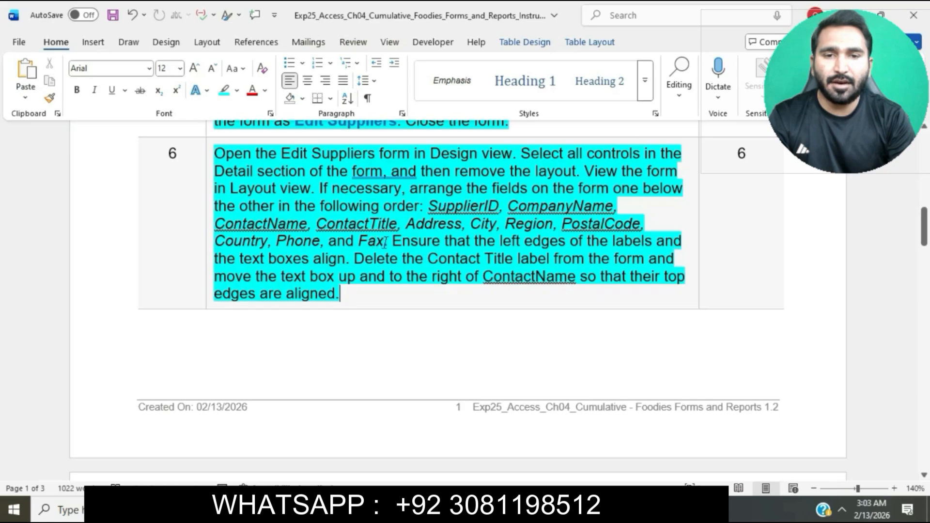
Step: Mark the left-edge alignment sentence of step 6 in Word, then switch the Edit Suppliers form to Design view in Access
left_click_drag(396, 241, 348, 260)
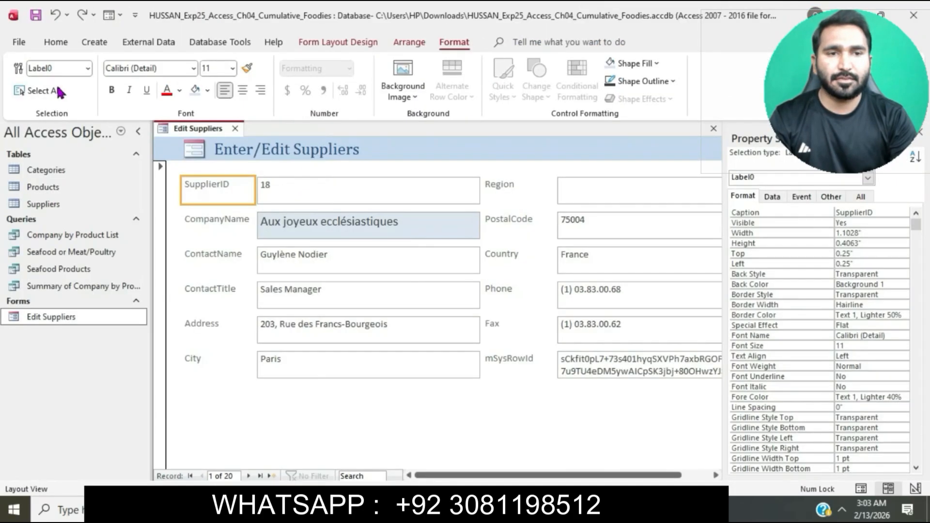
left_click(58, 91)
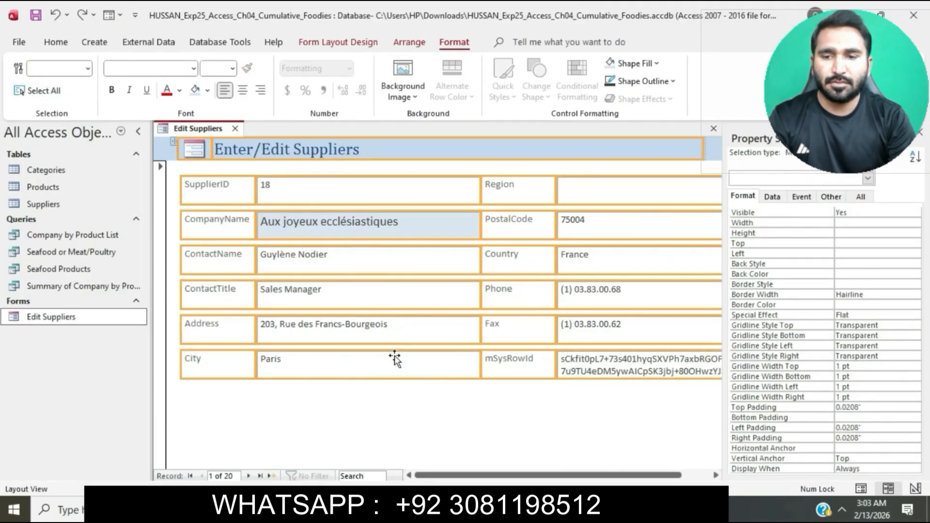
left_click(380, 417)
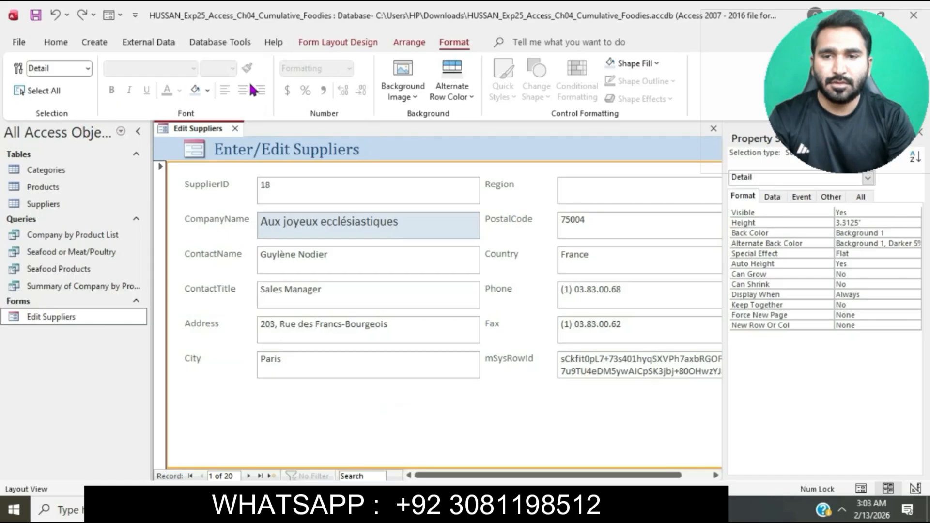
left_click(363, 41)
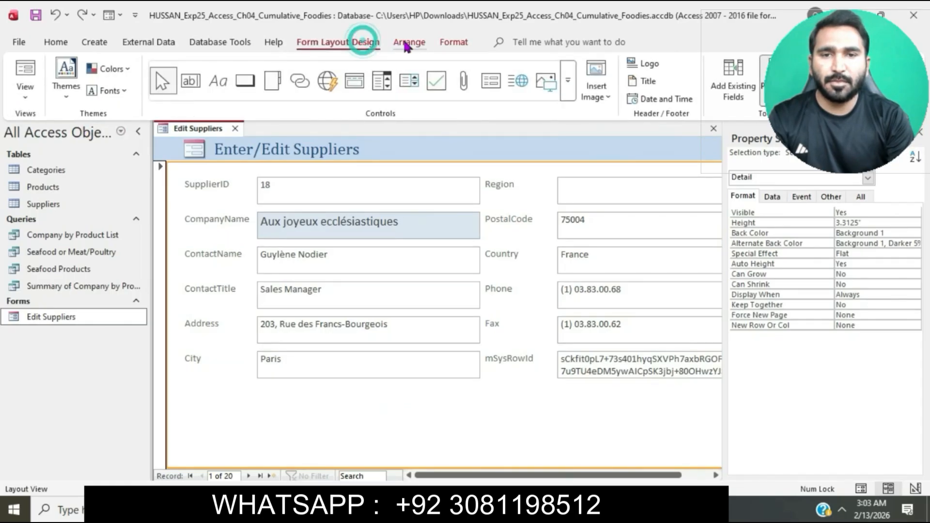
left_click(24, 97)
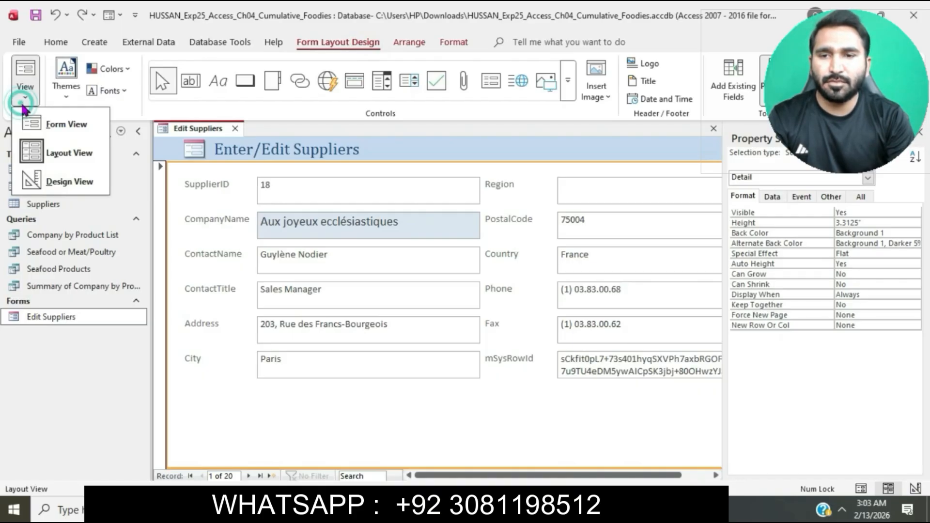
left_click(79, 182)
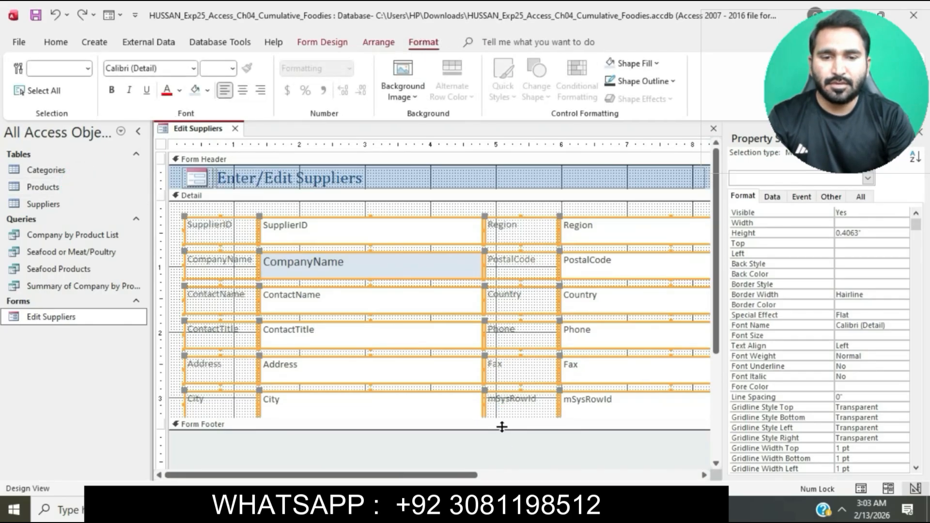
Step: Align the selected Detail controls to the left, then return the Edit Suppliers form to Layout view
left_click(379, 43)
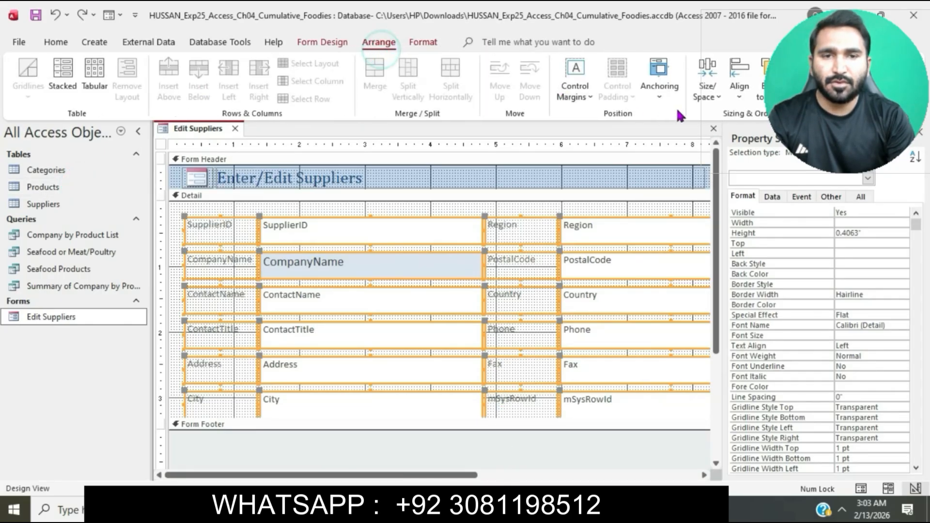
left_click(738, 99)
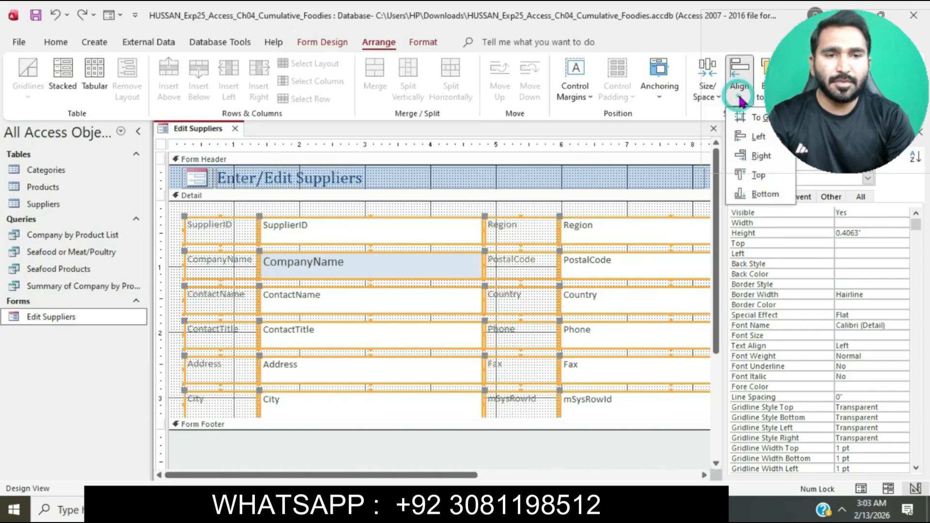
left_click(757, 136)
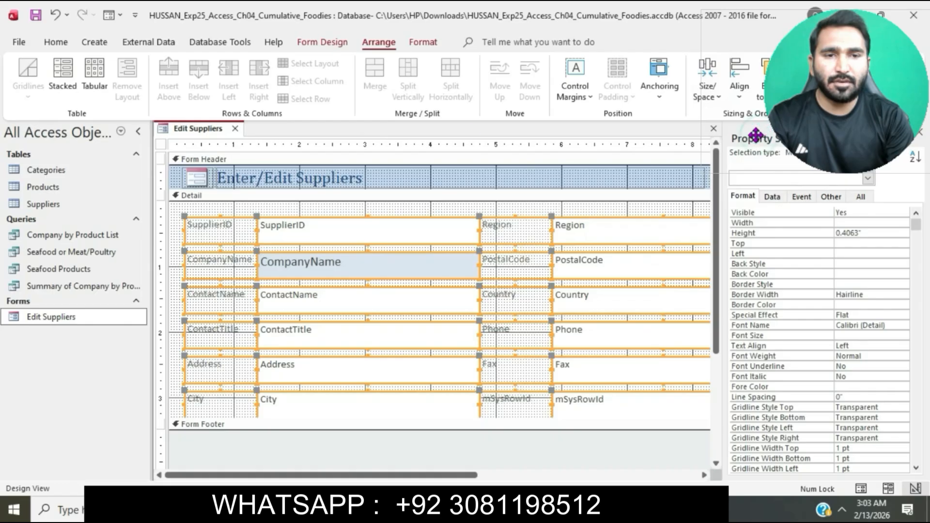
left_click(334, 43)
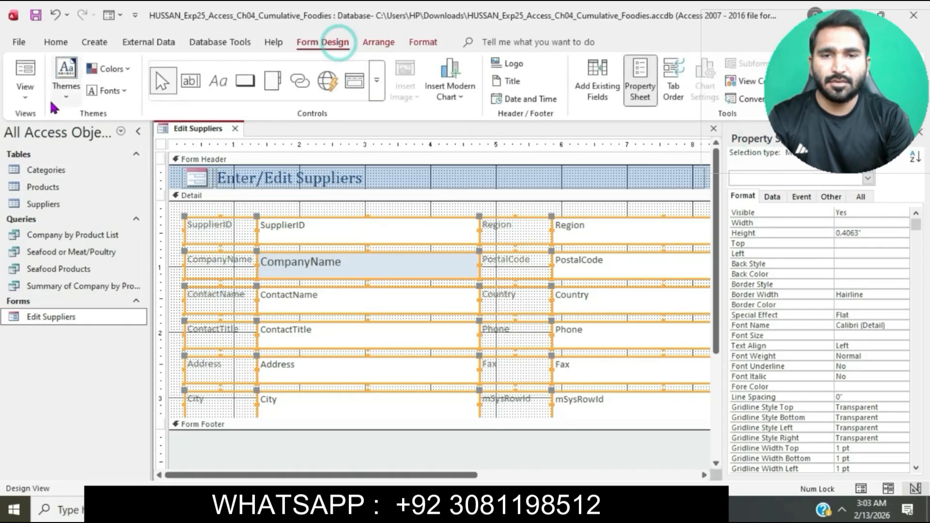
left_click(34, 96)
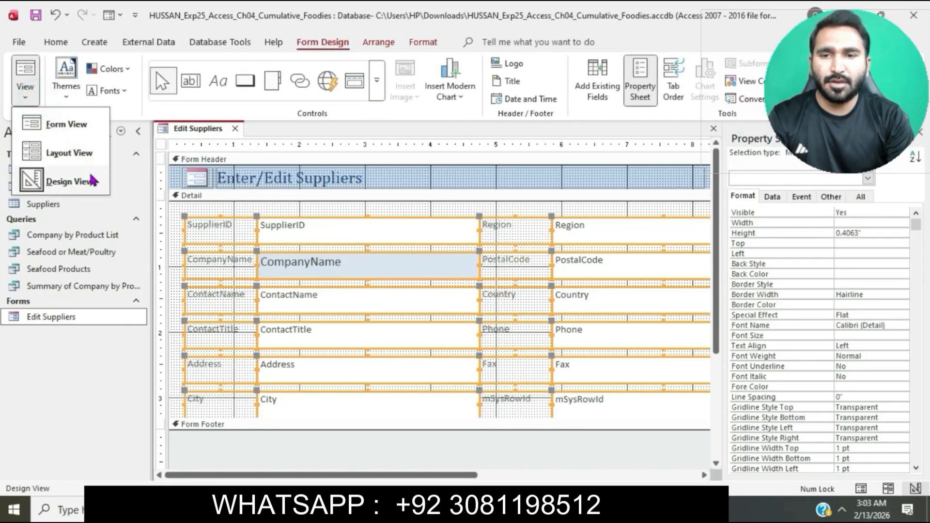
left_click(78, 153)
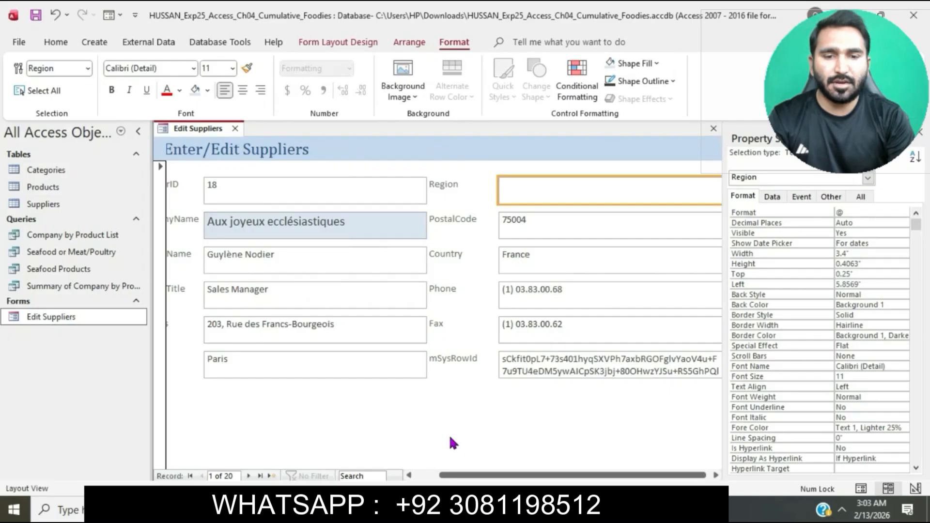
Step: Delete the ContactTitle label from the Edit Suppliers form
left_click_drag(458, 475, 402, 479)
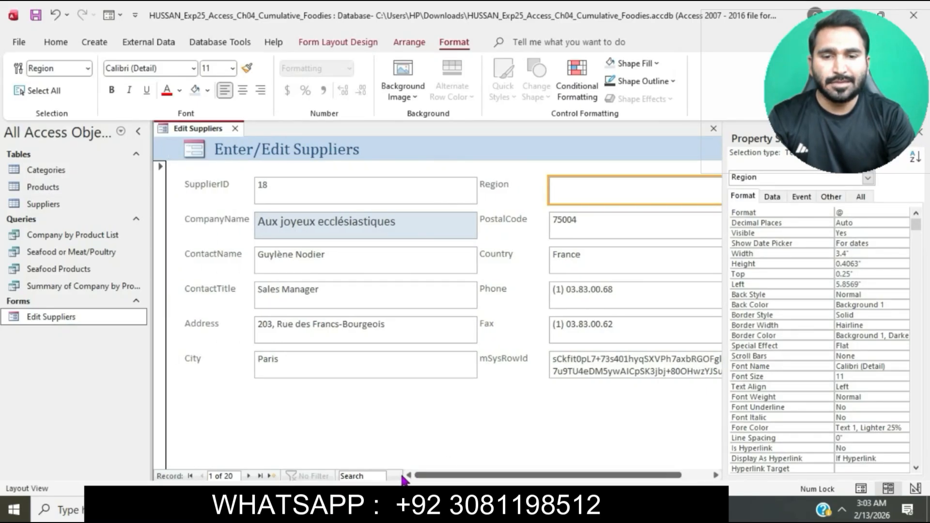
left_click(228, 294)
key("Delete")
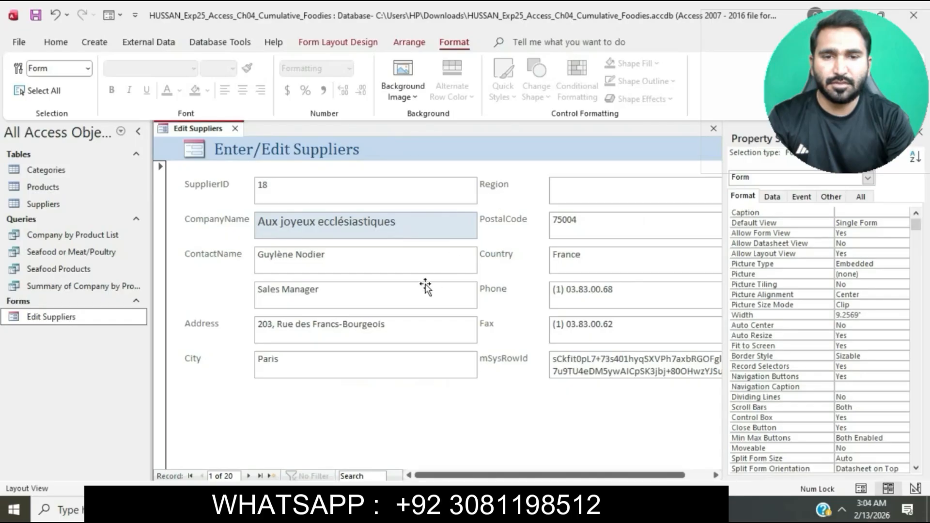
Step: Narrow the ContactName text box to about 1.42" by pulling in its right edge
left_click(399, 287)
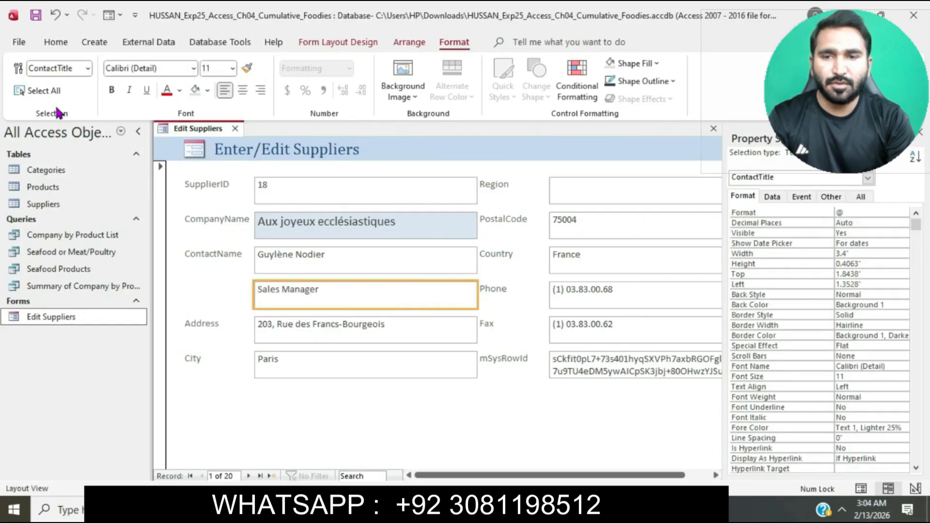
left_click(312, 42)
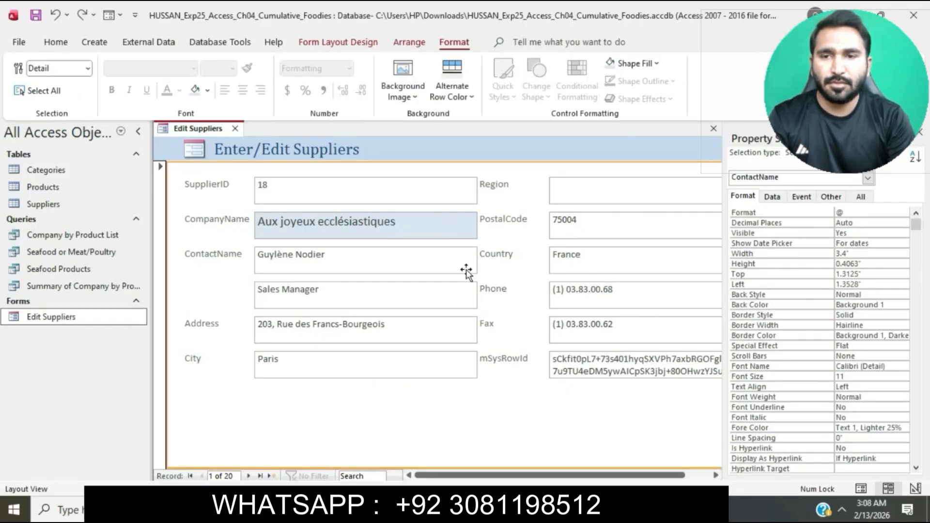
left_click(466, 270)
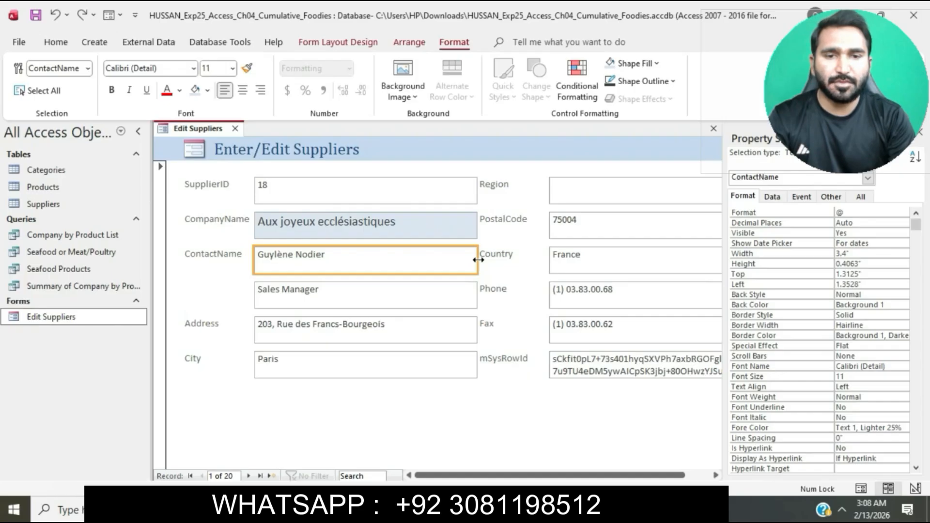
left_click_drag(478, 260, 346, 259)
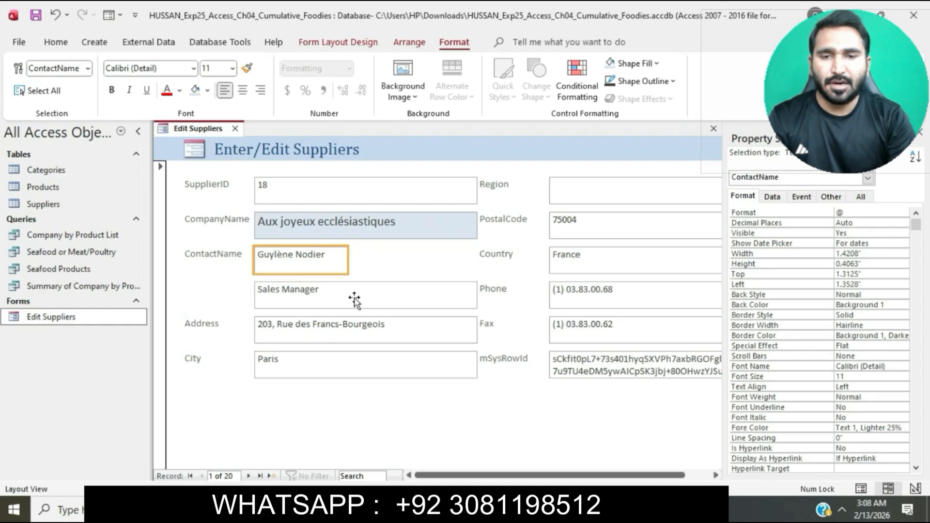
Step: Move the ContactTitle text box up beside ContactName and set its Top property to 1.3125"
left_click(339, 294)
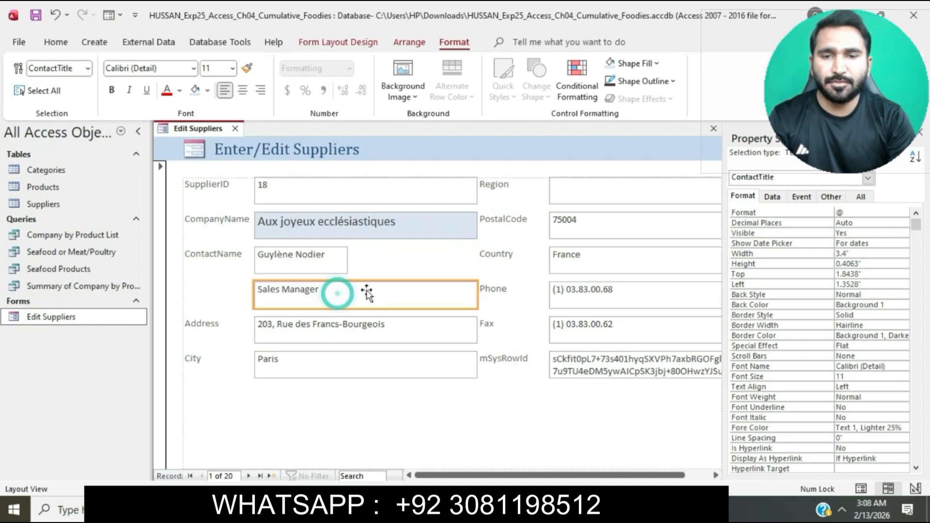
left_click_drag(412, 273, 400, 259)
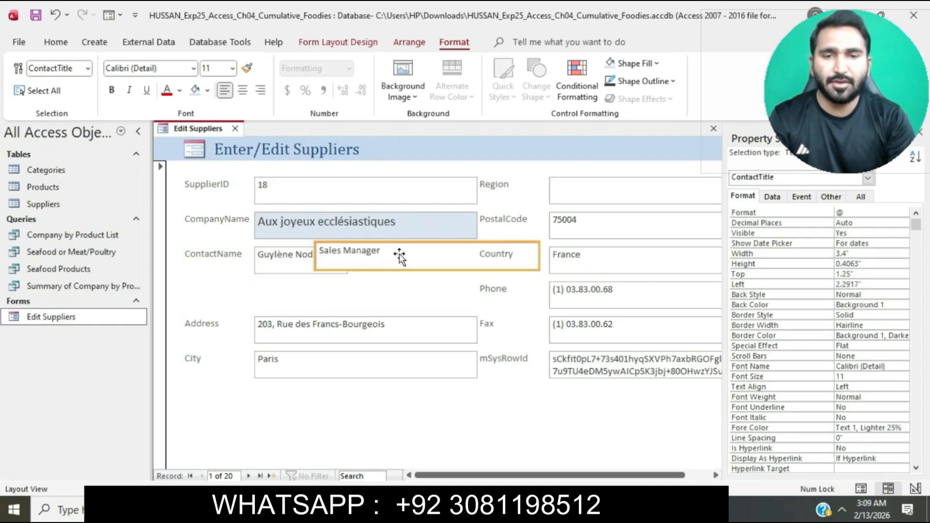
left_click(290, 275)
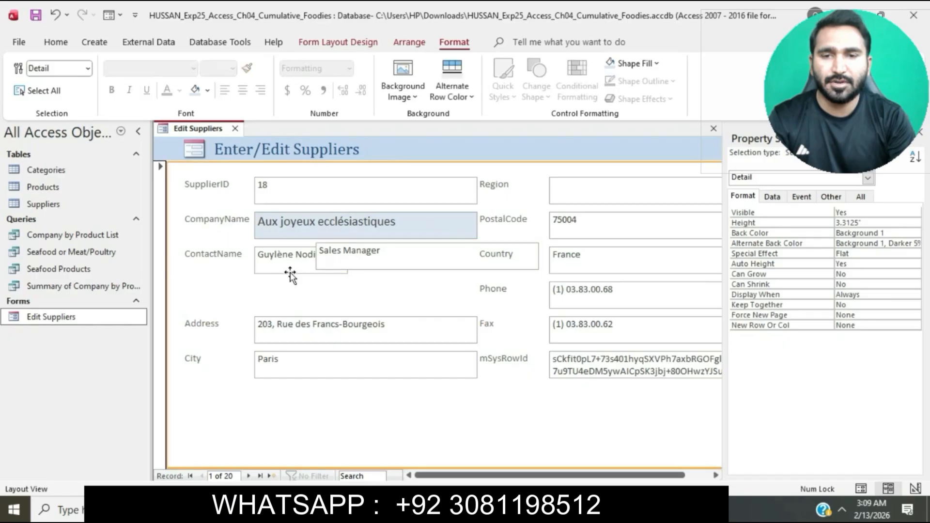
left_click(291, 264)
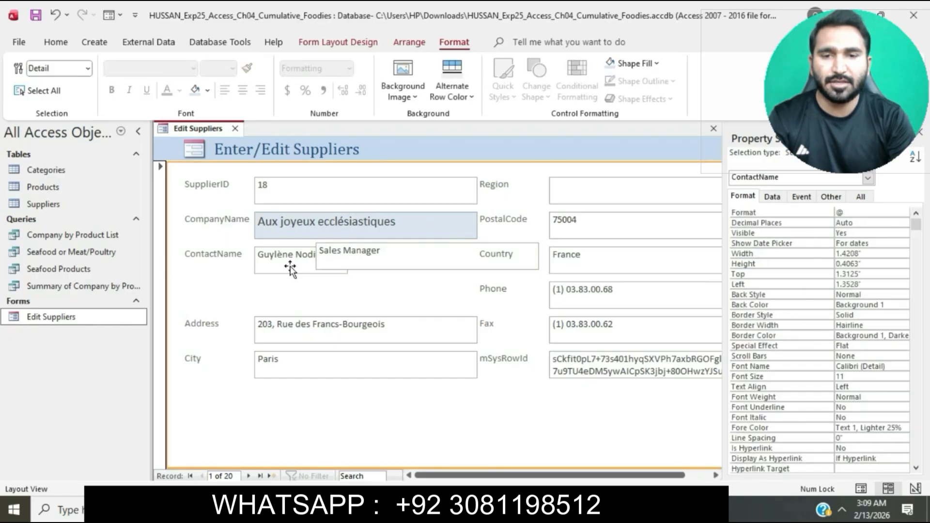
left_click(390, 258)
left_click(859, 274)
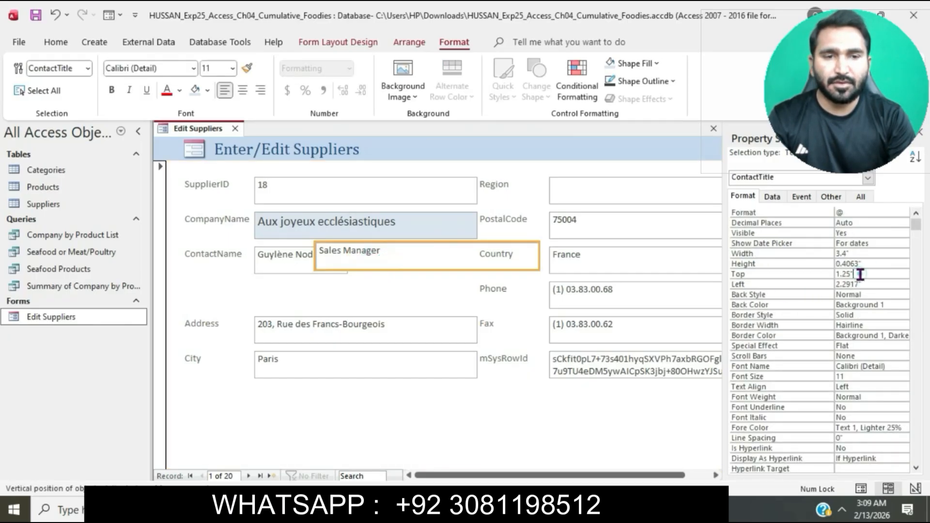
key("BackSpace")
key("BackSpace")
type("312")
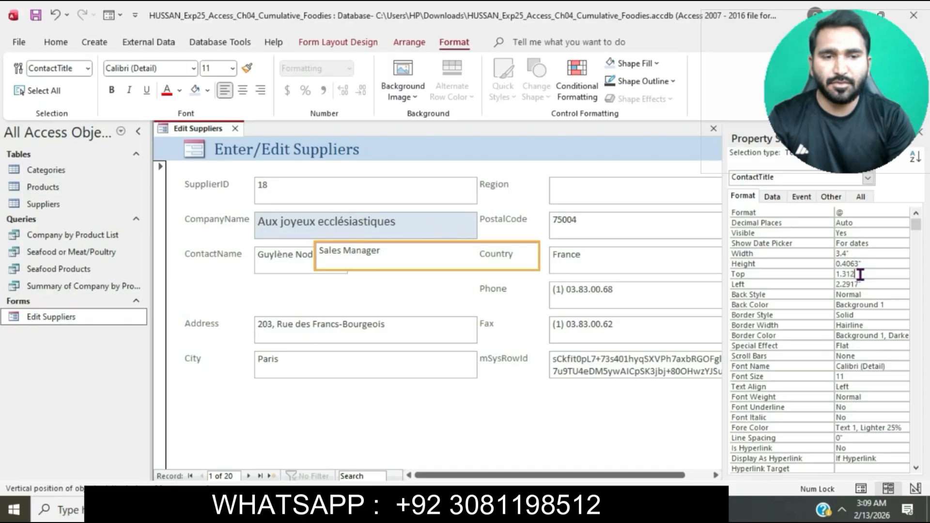
type("5")
key("Tab")
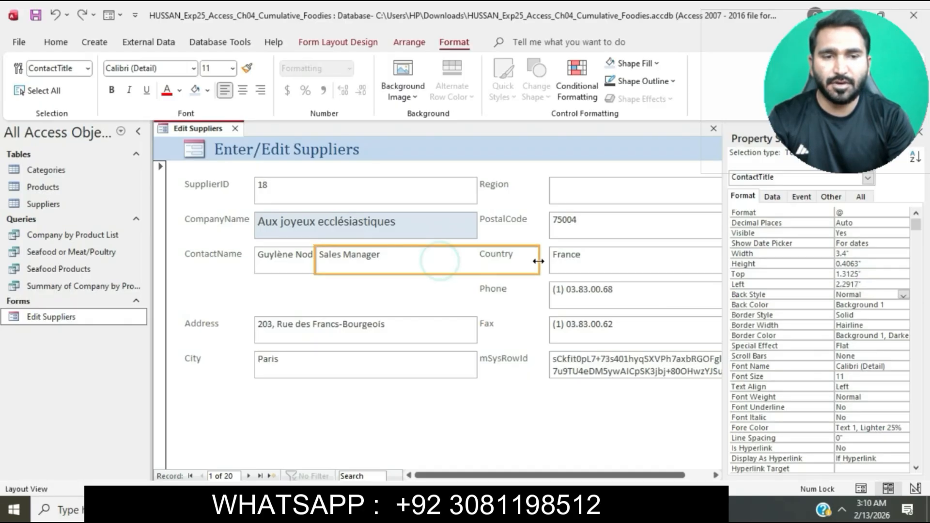
Step: Resize the ContactTitle text box from both sides so it fits between the ContactName text box and the Country label
left_click_drag(539, 260, 479, 260)
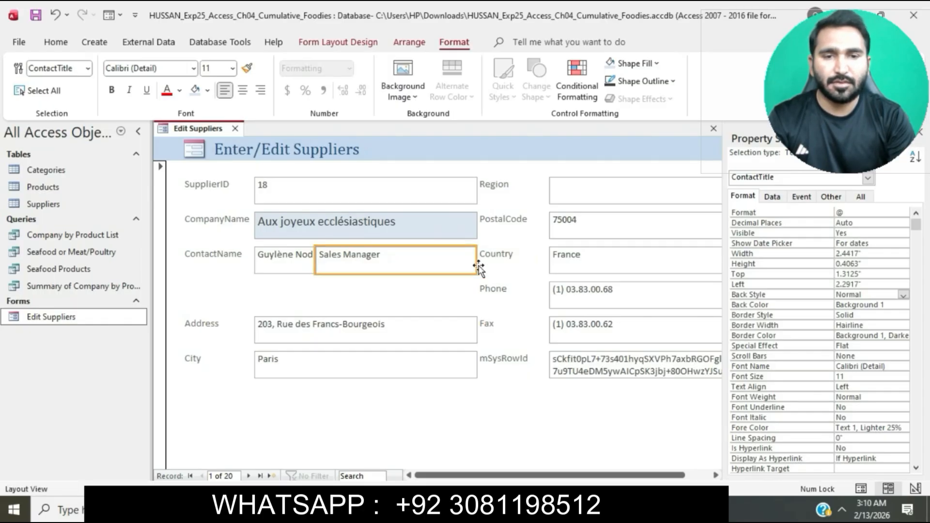
left_click(507, 399)
left_click(415, 260)
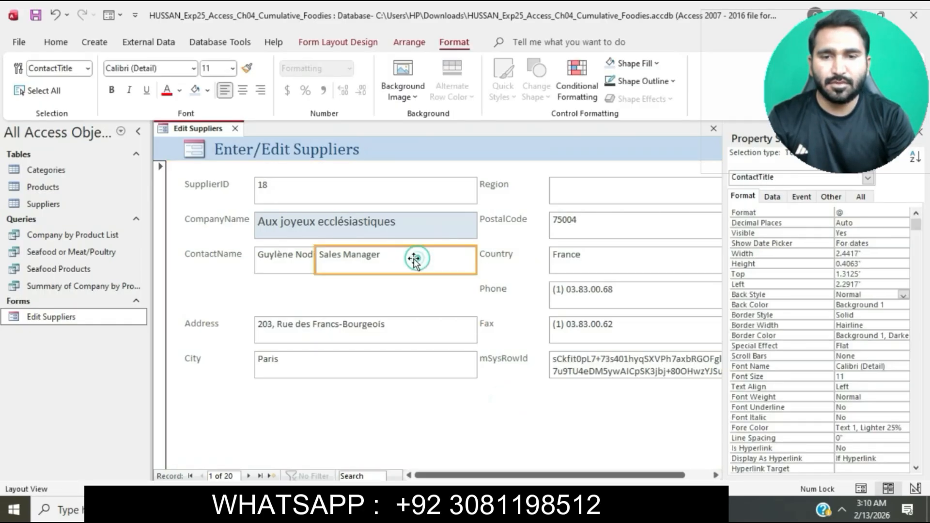
left_click_drag(315, 255, 324, 257)
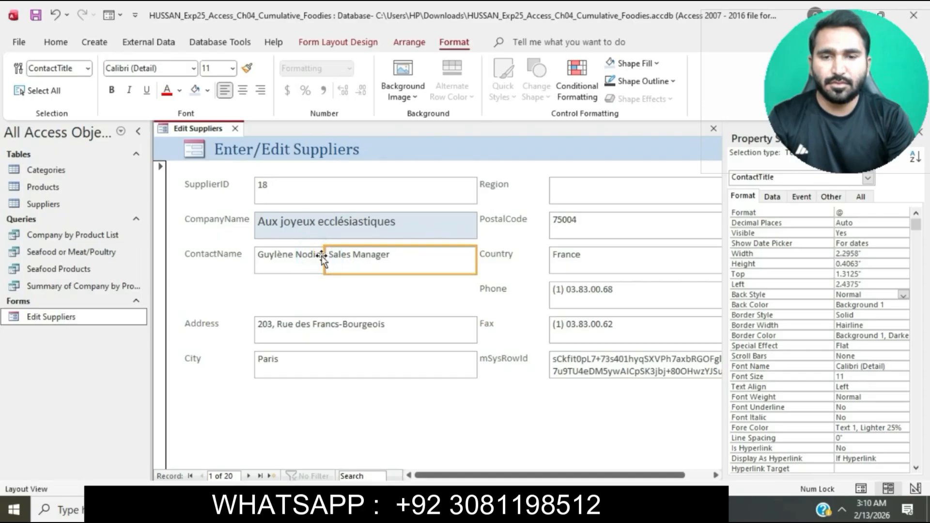
left_click(341, 279)
left_click(338, 264)
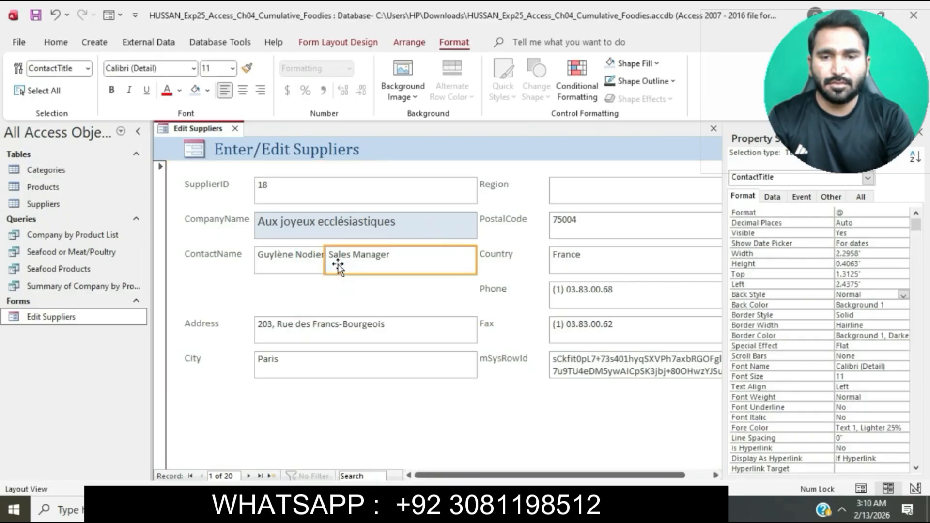
left_click_drag(322, 259, 347, 260)
left_click(364, 300)
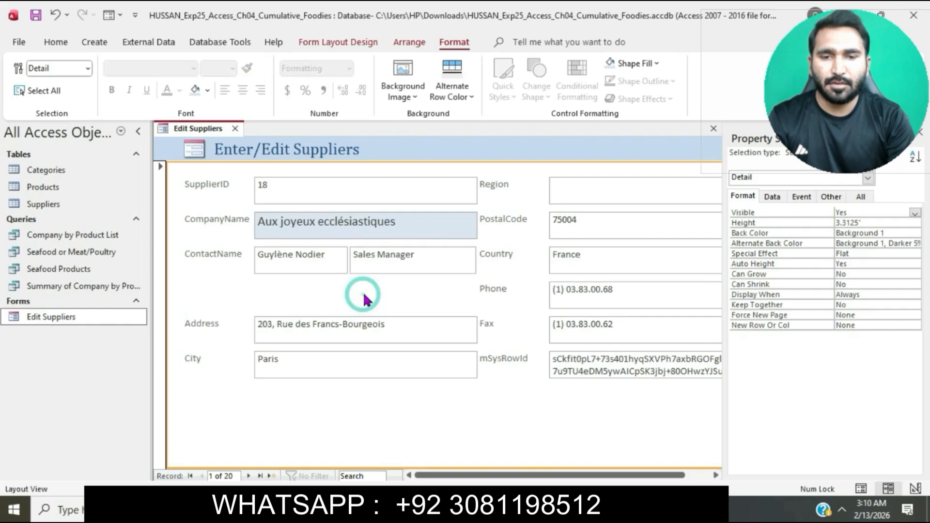
Step: Switch to the Word instructions document and highlight steps 7 through 17 of the table in turquoise
left_click(467, 508)
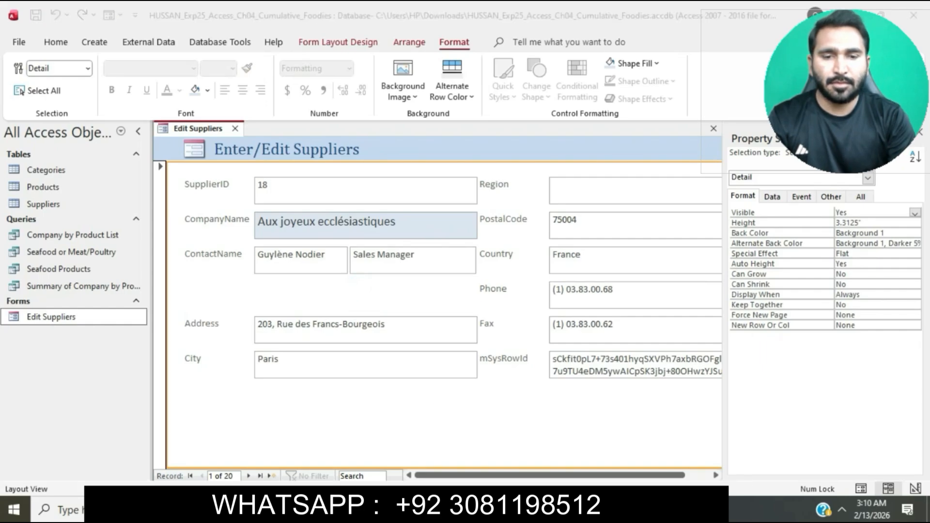
scroll(455, 330, "down", 5)
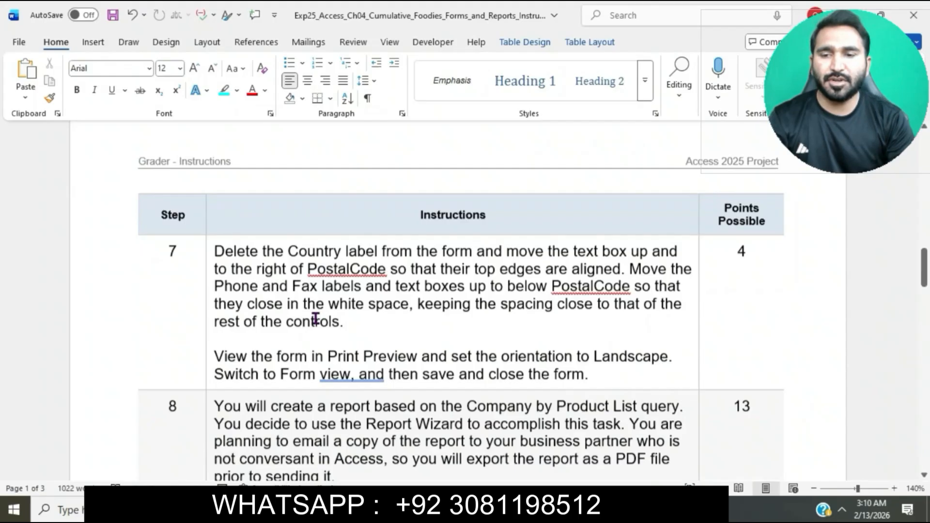
scroll(268, 308, "down", 1)
left_click(209, 250)
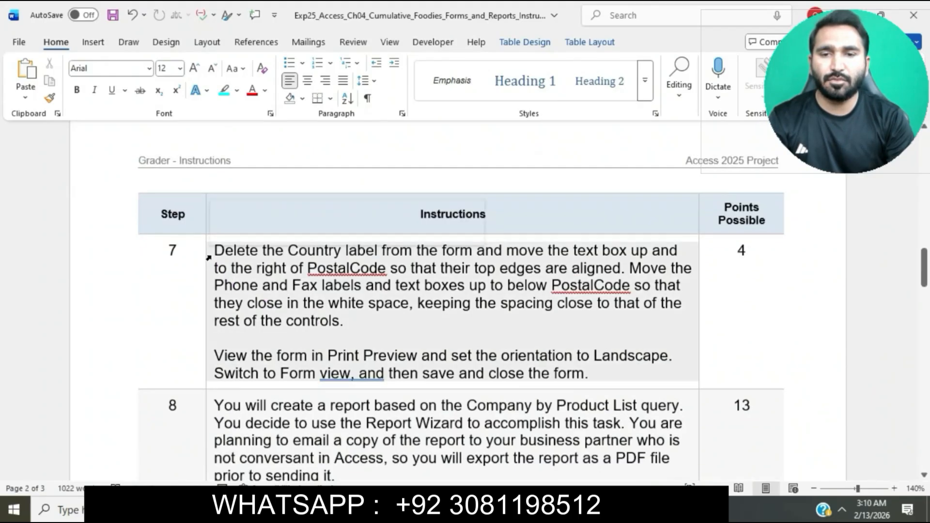
left_click(297, 231)
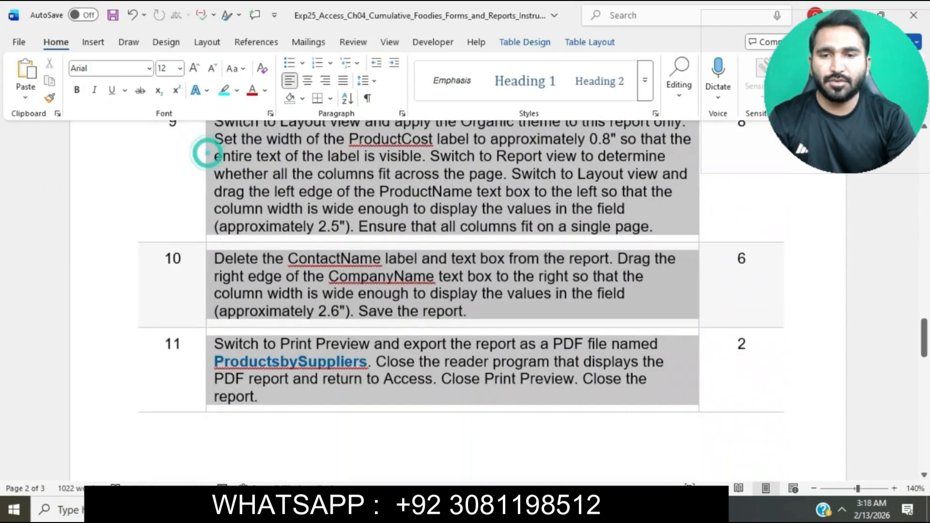
scroll(207, 153, "down", 5)
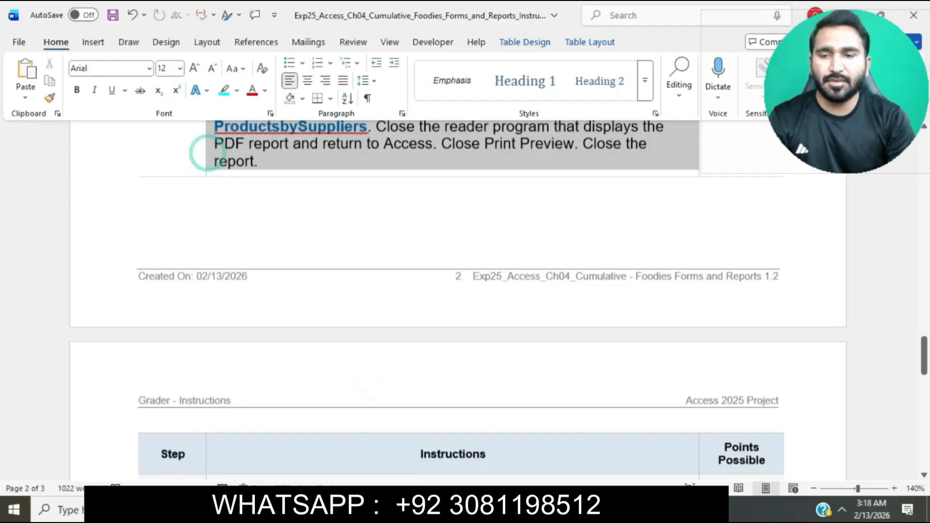
scroll(207, 153, "down", 8)
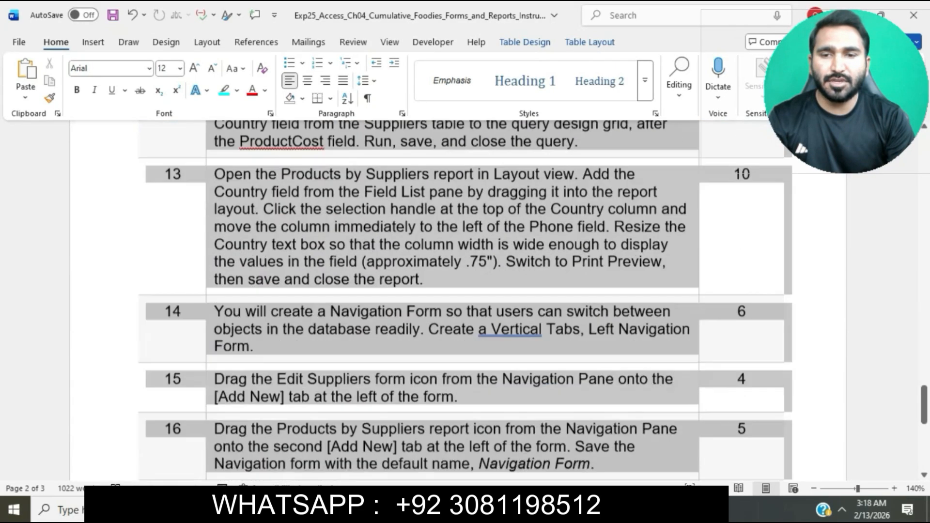
left_click_drag(293, 489, 293, 484)
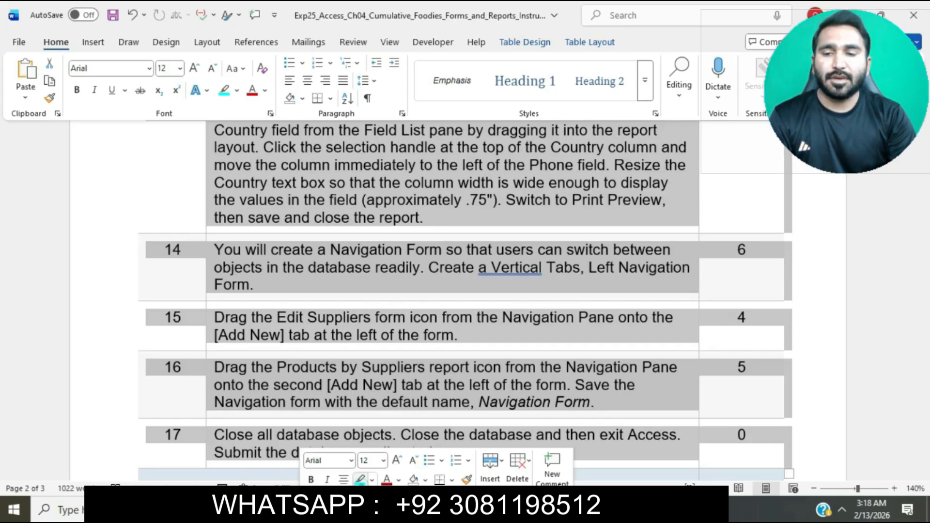
left_click(359, 480)
scroll(427, 346, "down", 5)
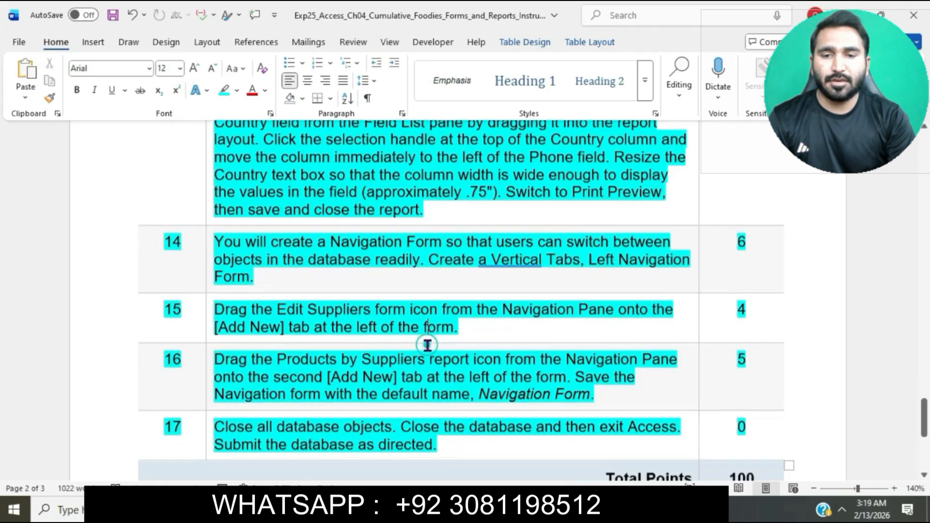
scroll(427, 347, "up", 15)
scroll(427, 346, "up", 9)
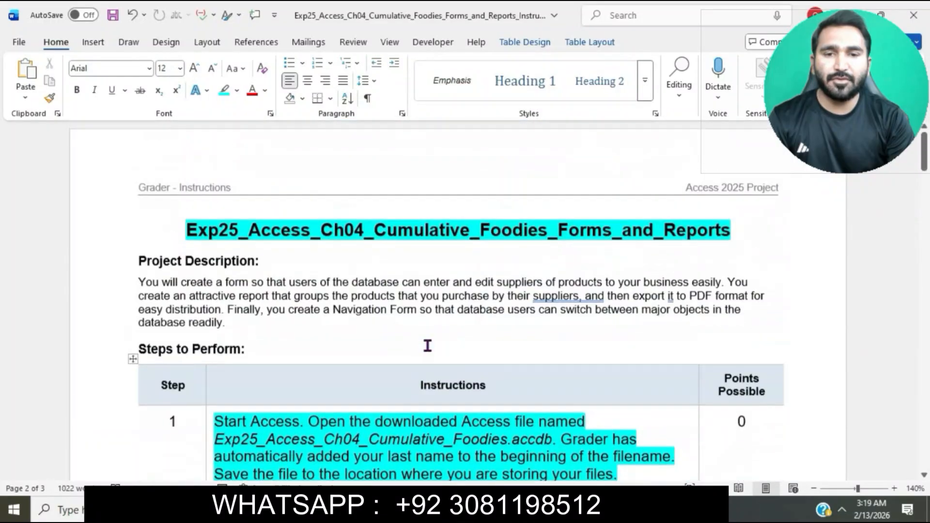
scroll(427, 346, "down", 2)
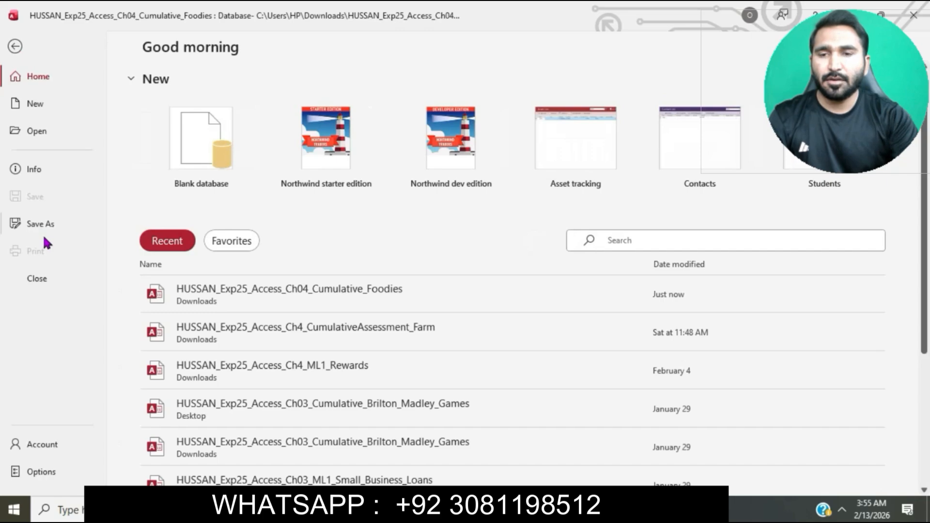
Step: Switch to Access and try to save a copy of the Foodies database to the Desktop in the default Access Database format
left_click(43, 233)
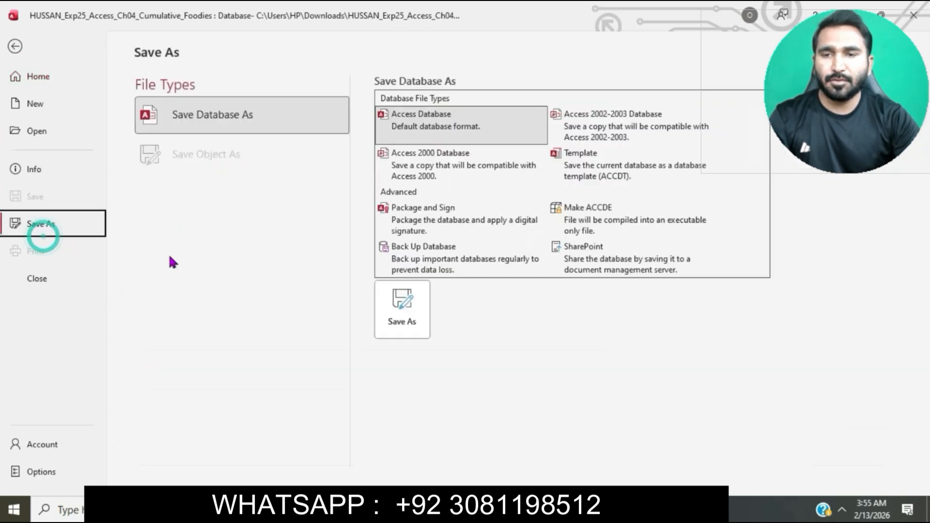
left_click(404, 319)
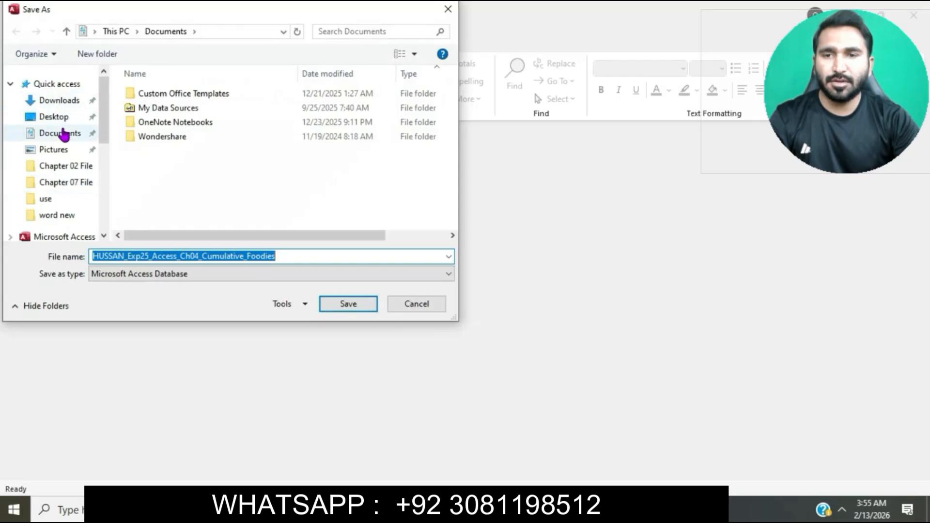
left_click(60, 132)
left_click(54, 117)
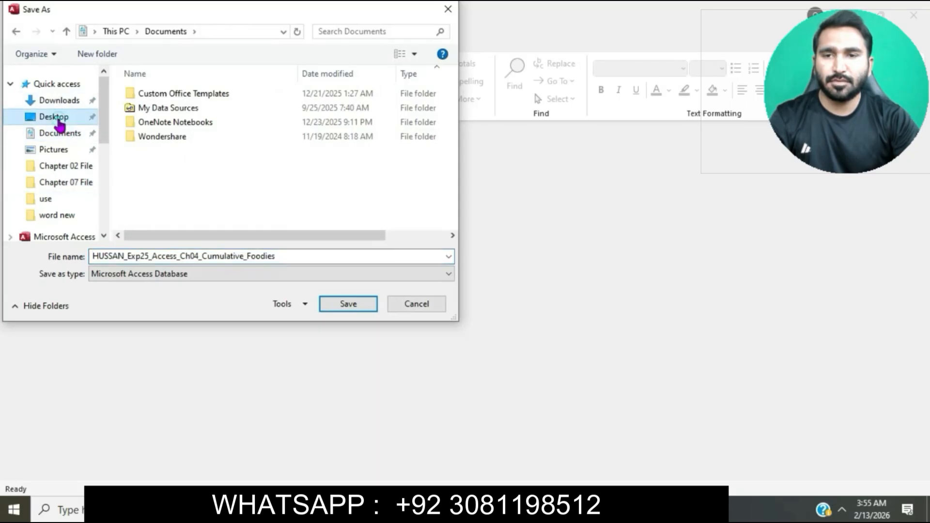
left_click(375, 305)
left_click(554, 300)
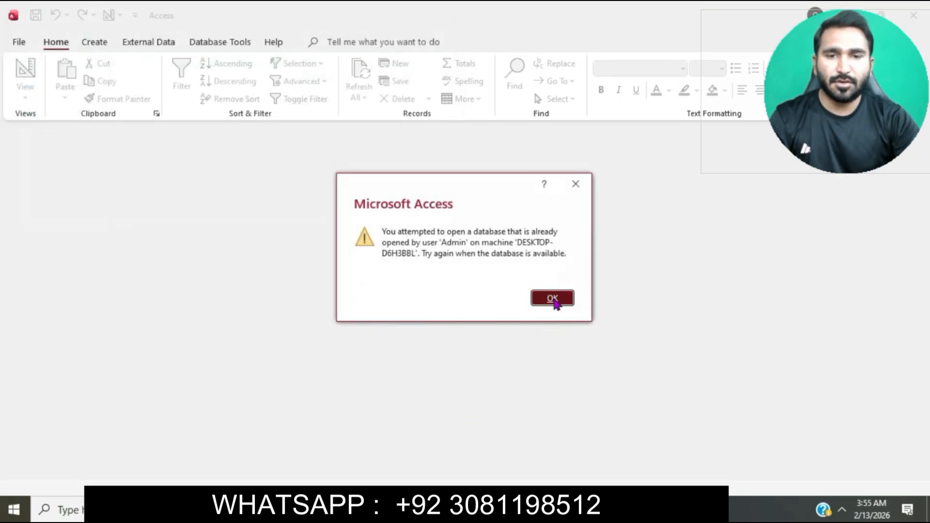
Step: Switch to the Office Grader page in Chrome and submit the Exp25_Access_Ch04_Cumulative_Foodies Access database from the Downloads folder for grading
left_click(509, 454)
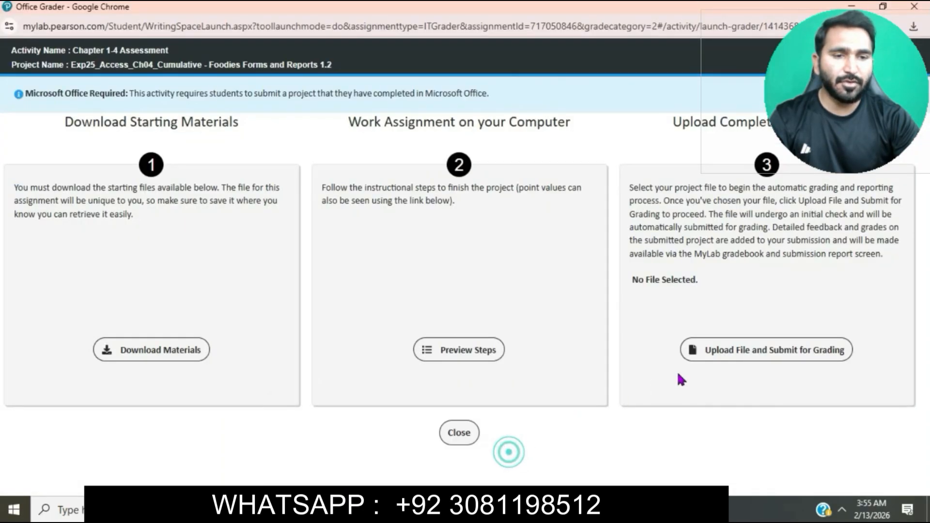
left_click(730, 342)
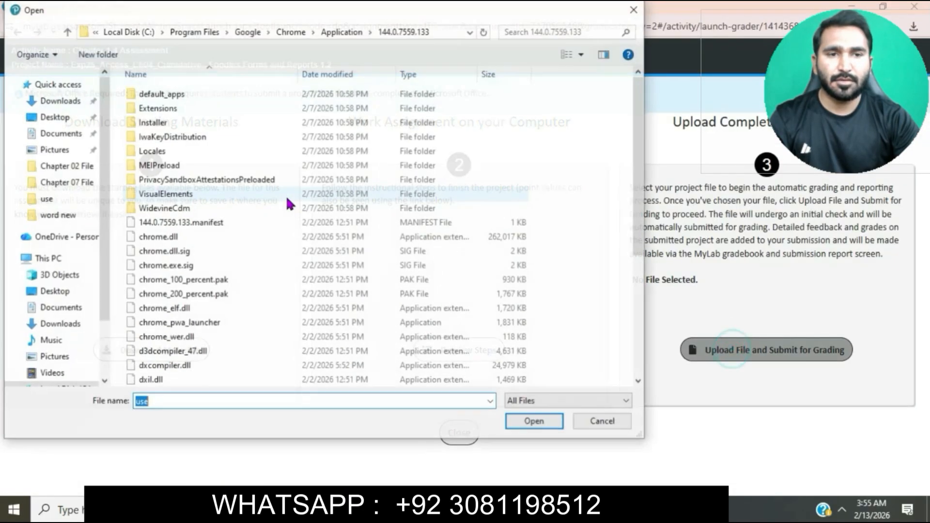
left_click(68, 117)
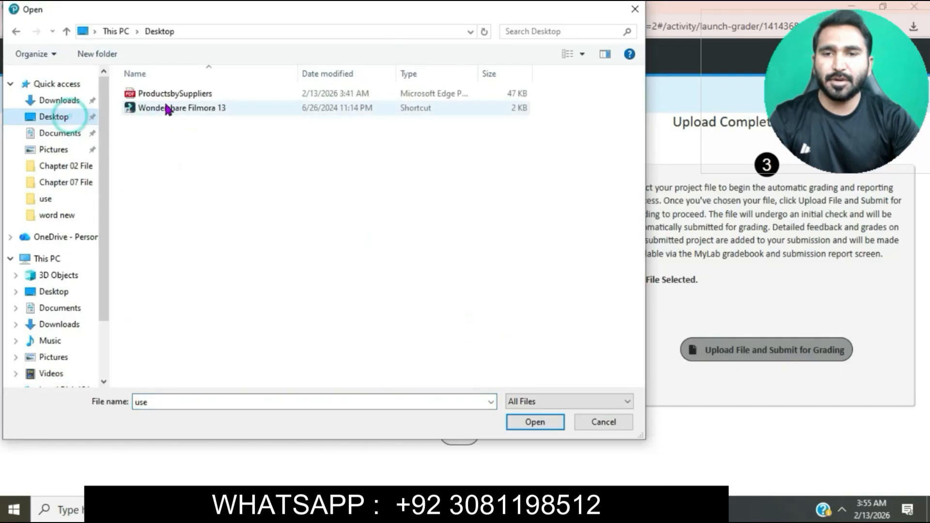
left_click(59, 100)
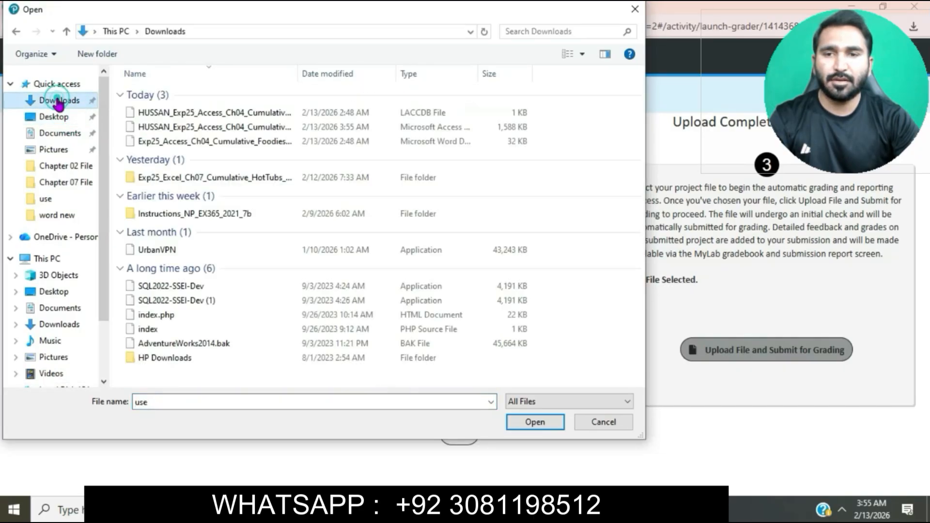
left_click(174, 128)
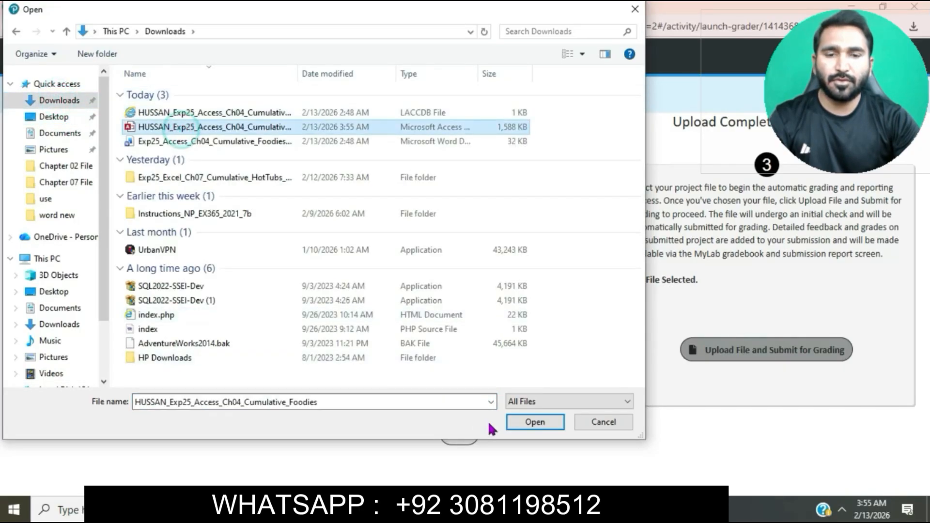
left_click(532, 422)
left_click(703, 354)
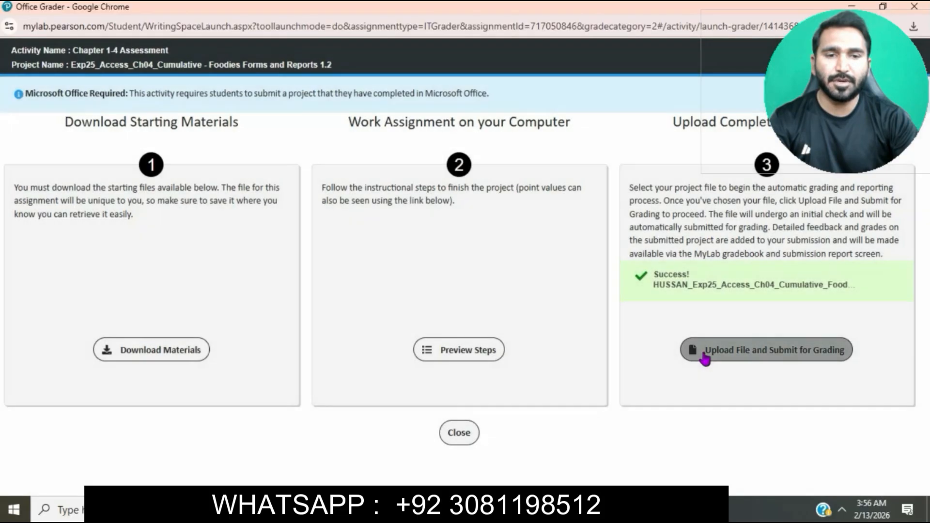
left_click(706, 357)
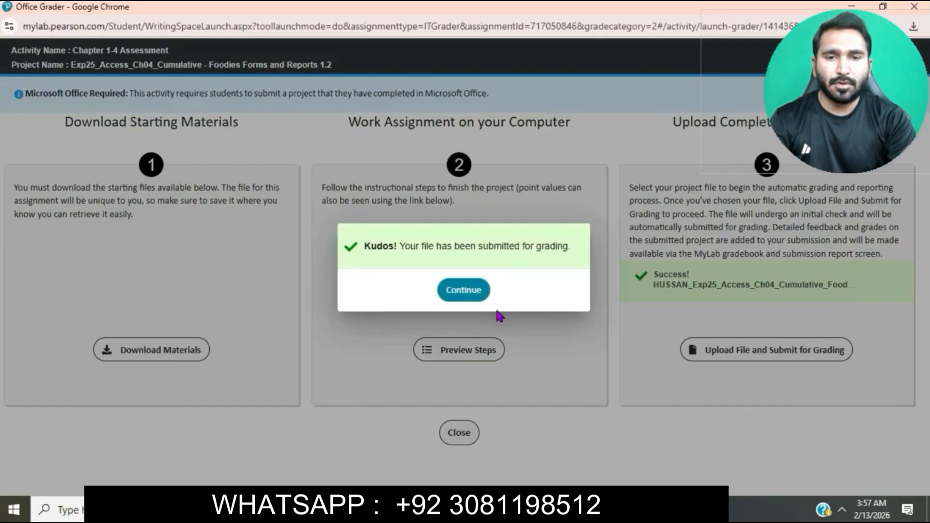
Step: Continue past the submission confirmation and check the assignment's current score on the Assignments page
left_click(465, 293)
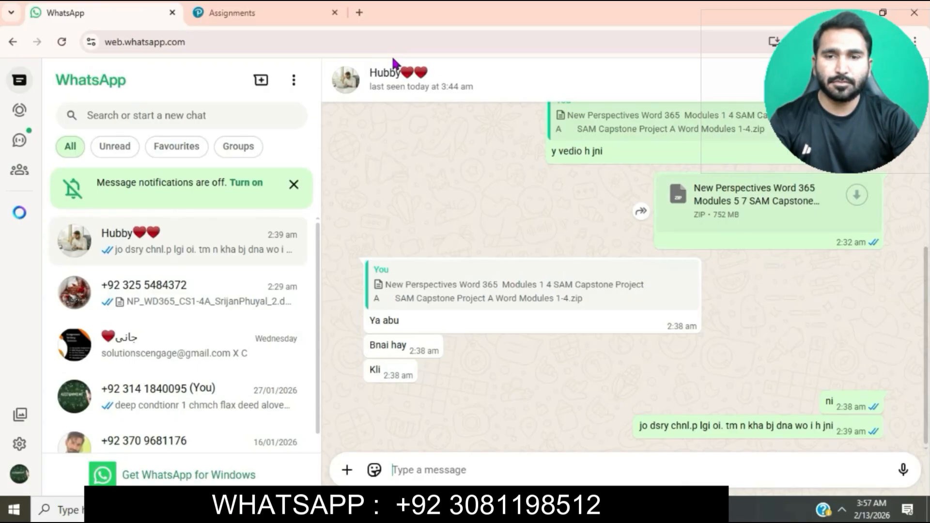
left_click(266, 12)
scroll(356, 232, "up", 3)
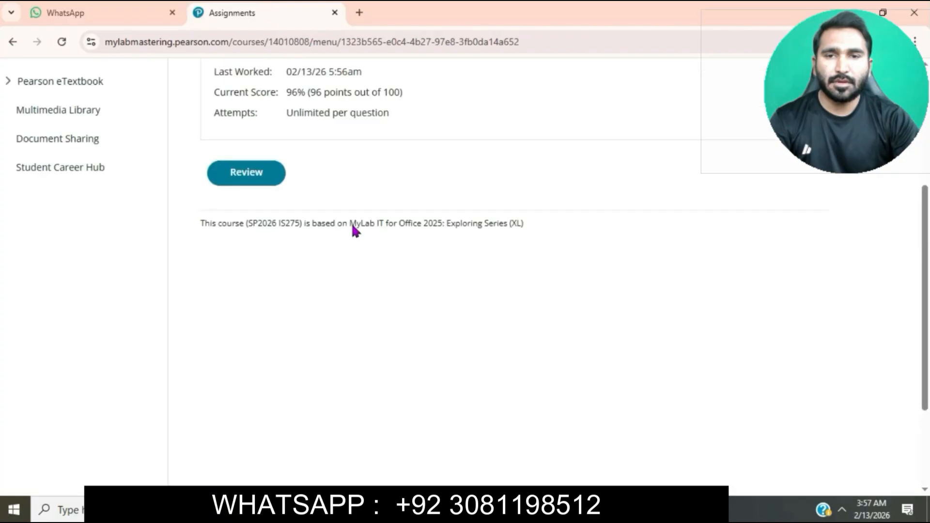